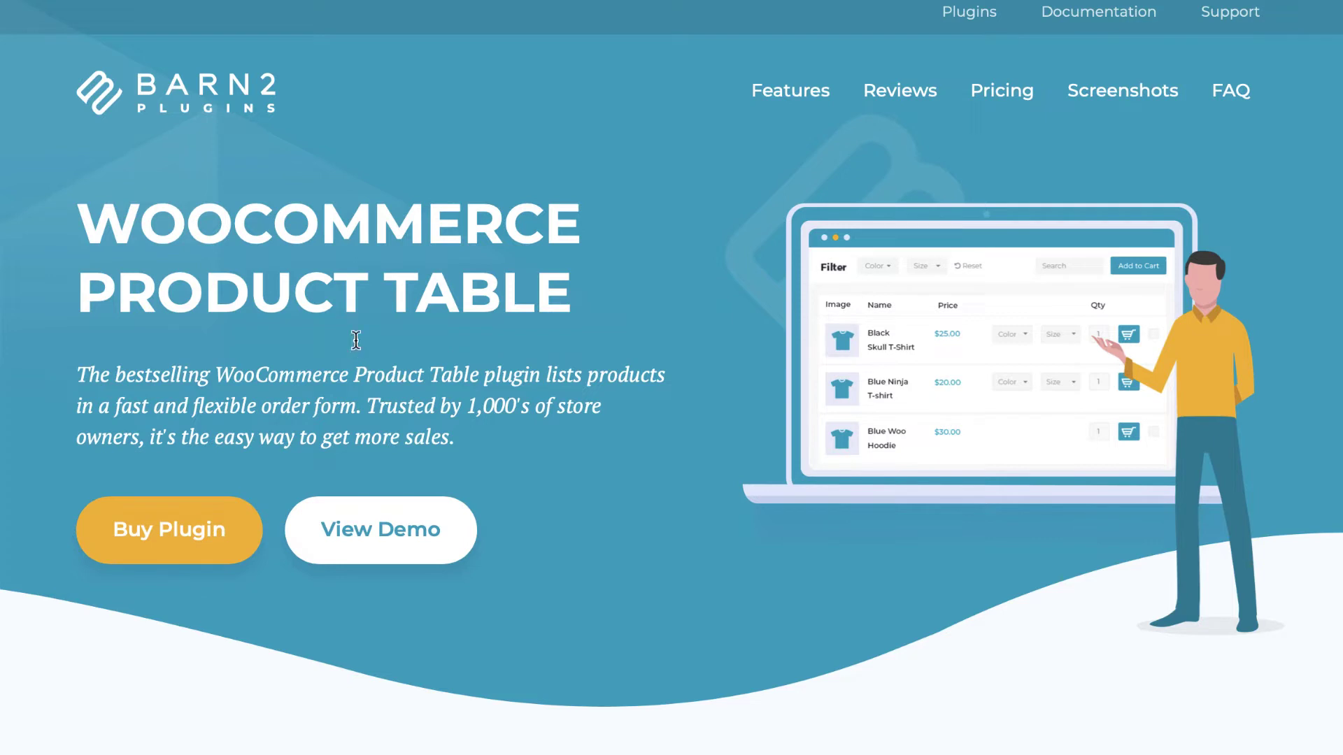
# - Open the purchase options for the WooCommerce Product Table plugin and compare the features listed for each plan
pyautogui.click(205, 532)
pyautogui.scroll(-5, 724, 87)
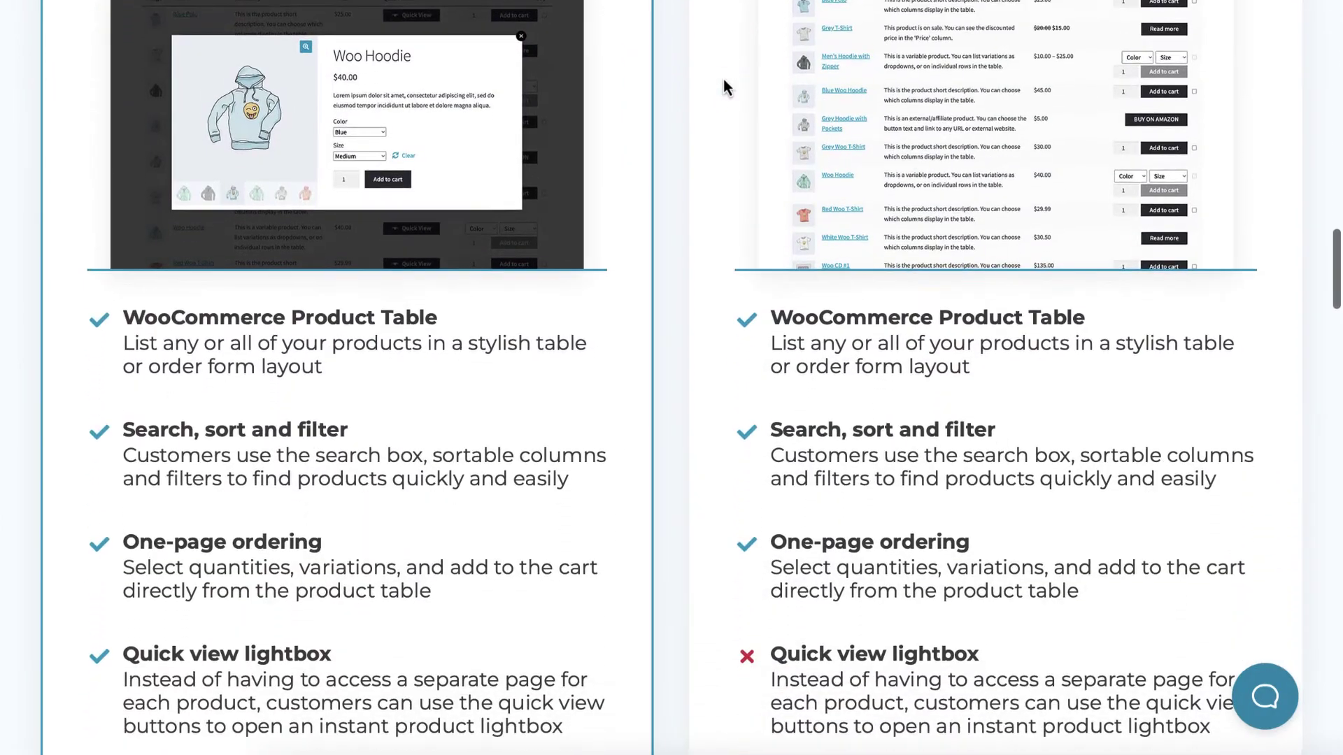
pyautogui.scroll(-2, 724, 79)
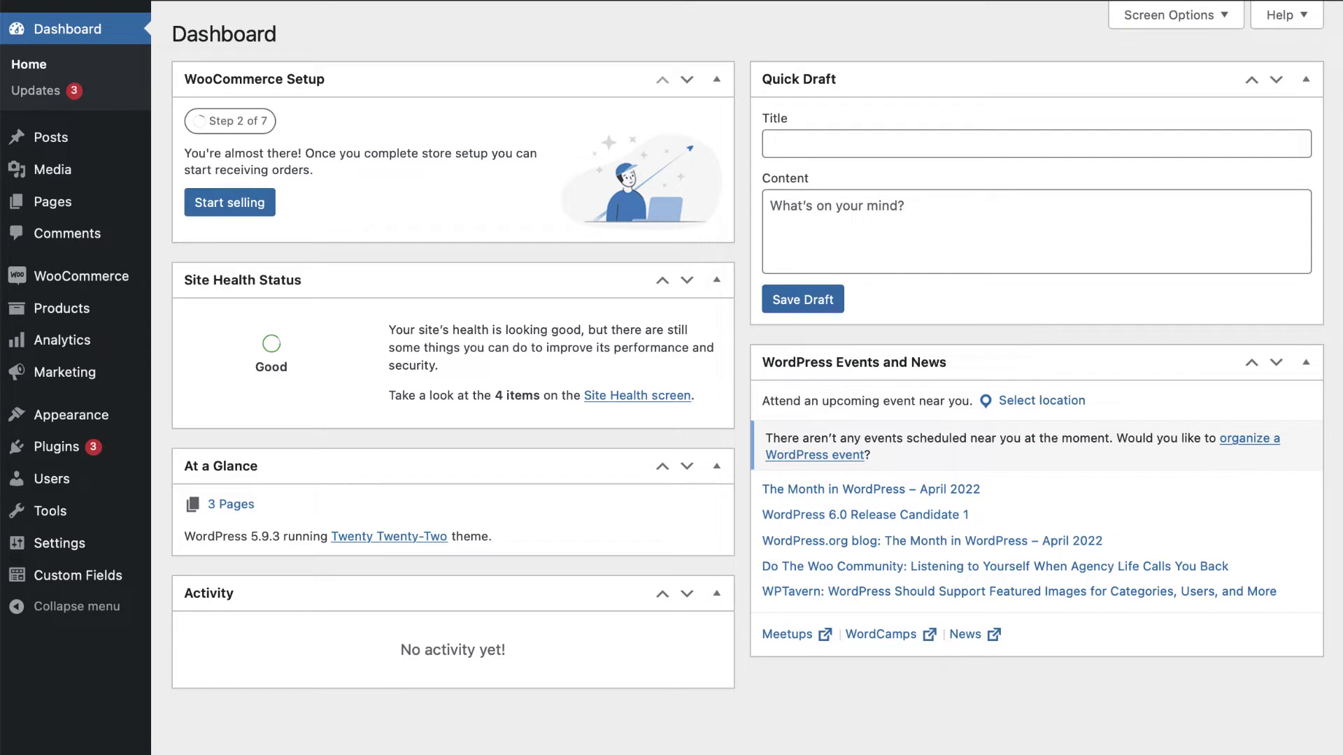
# - In the WordPress dashboard, create a new custom field group titled "Product Custom Fields Group"
pyautogui.moveTo(39, 585)
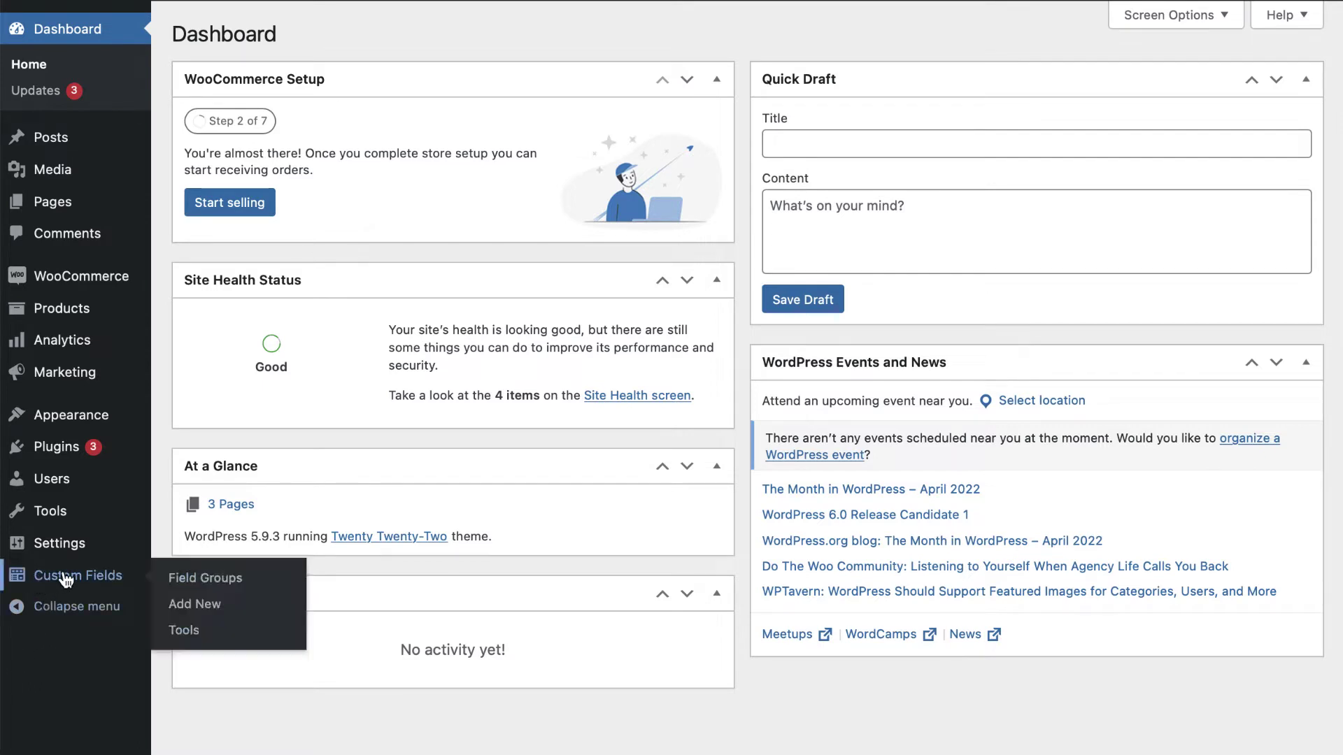
pyautogui.click(194, 603)
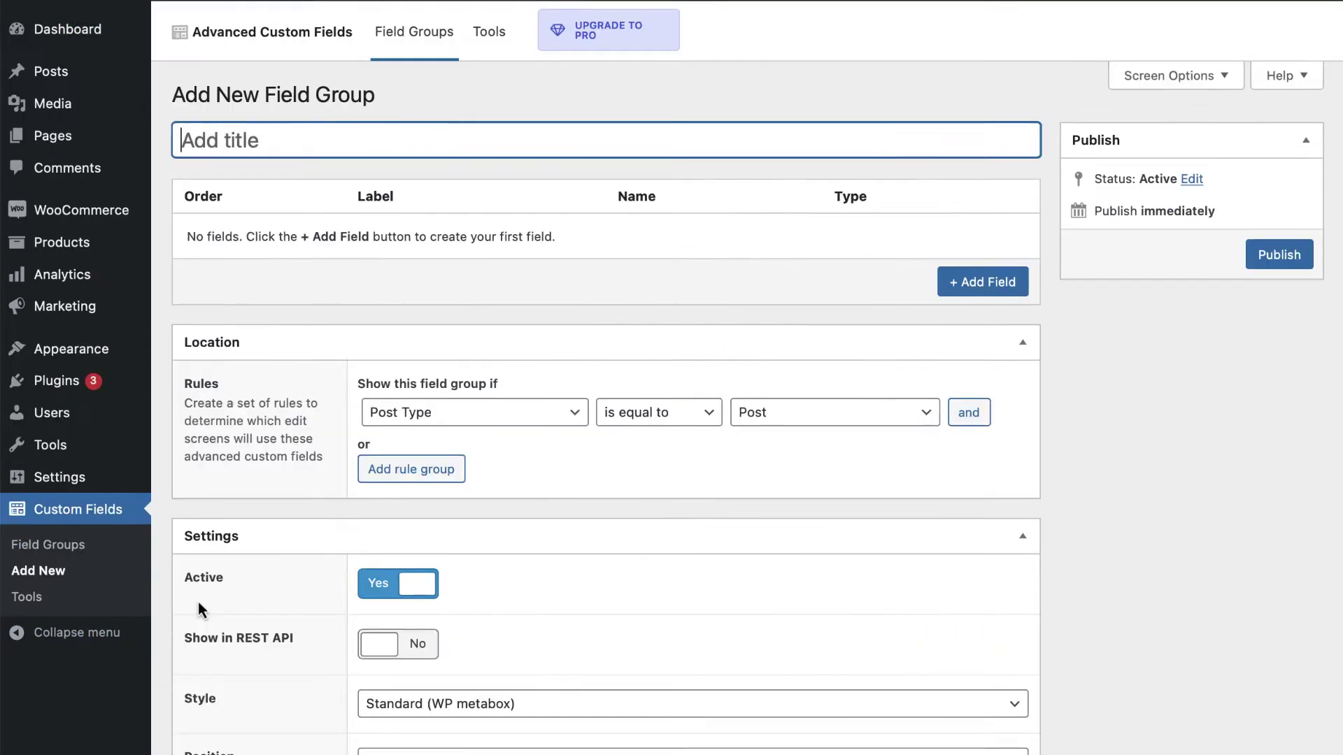
pyautogui.write('Product Custom F')
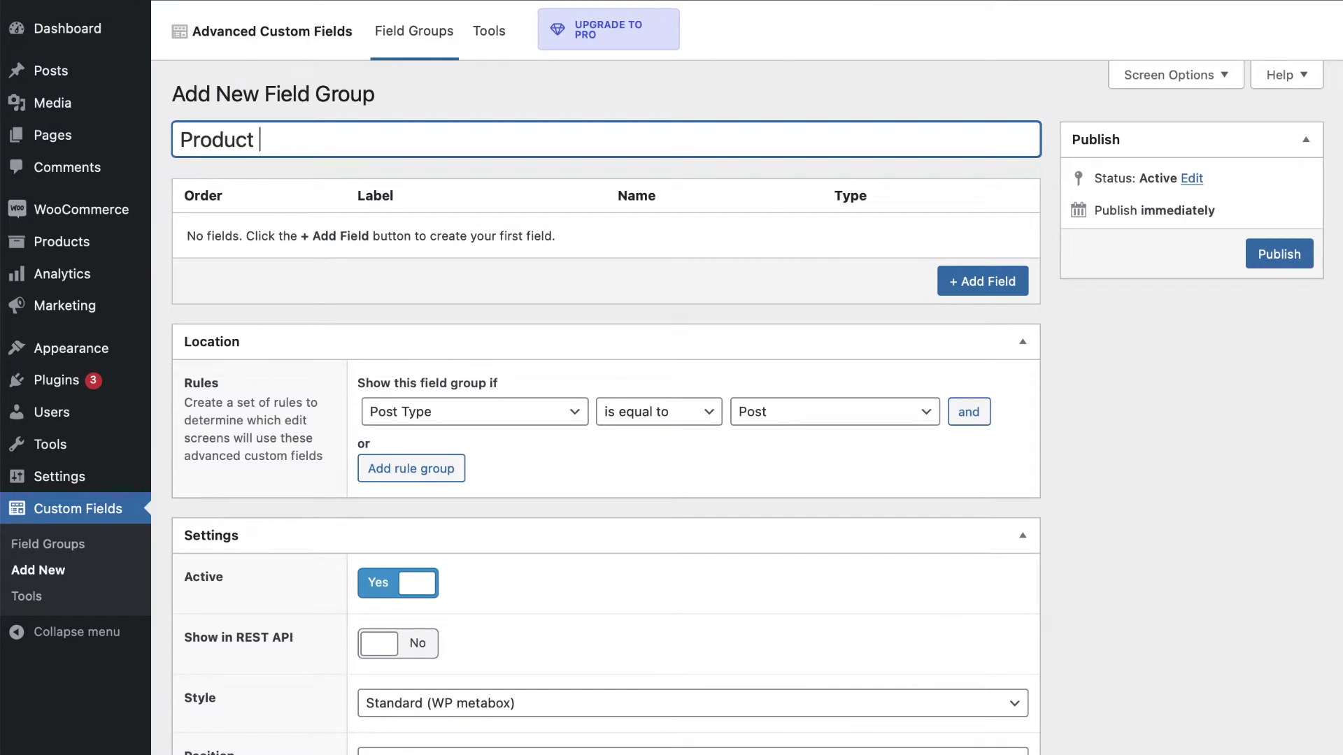
pyautogui.write('ields Group')
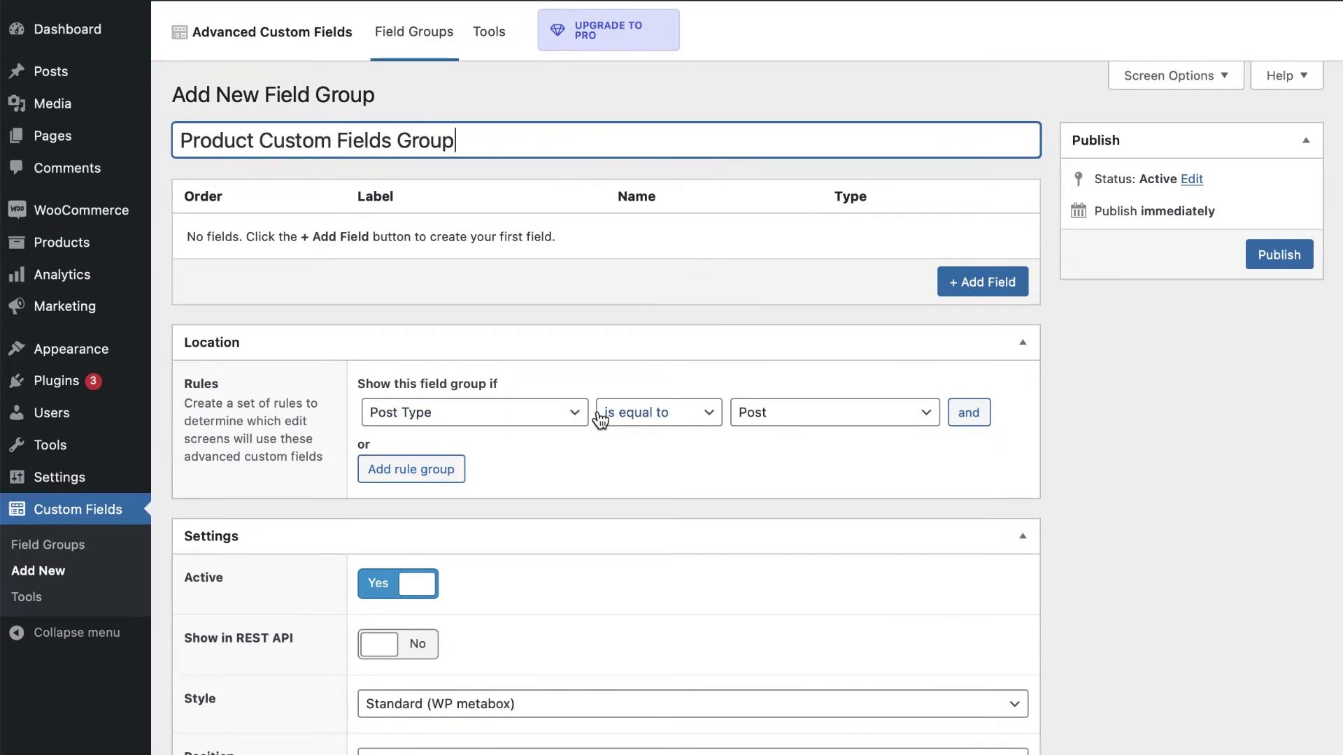
# - Set the field group's location rule to post type is equal to Product and publish the group
pyautogui.click(935, 415)
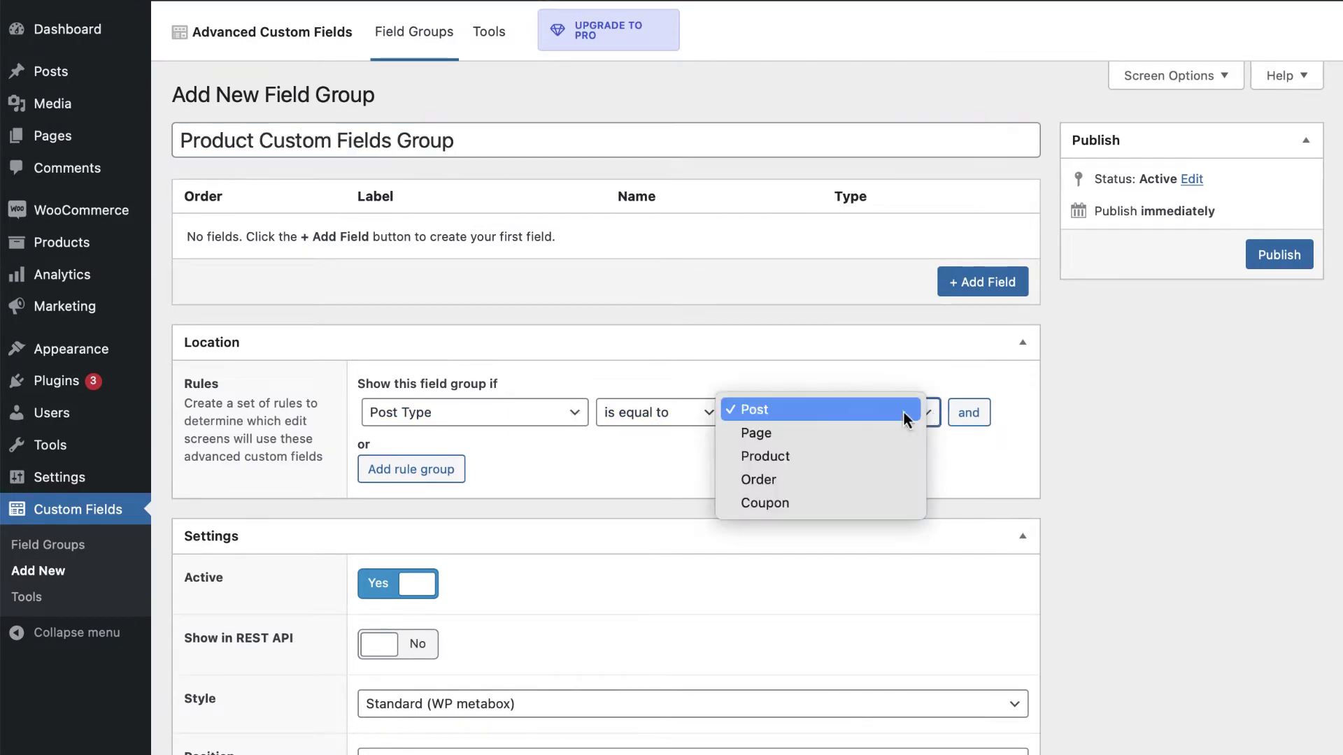
pyautogui.click(827, 459)
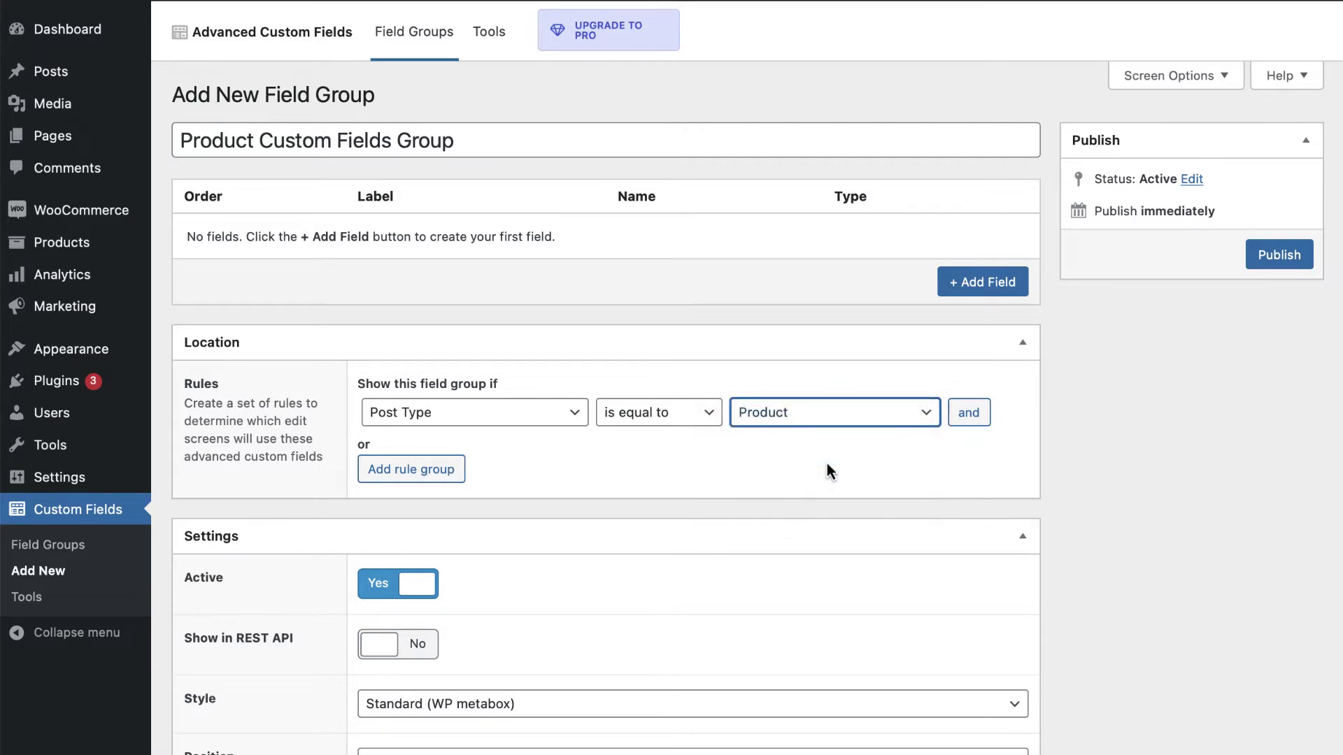
pyautogui.scroll(-3, 650, 359)
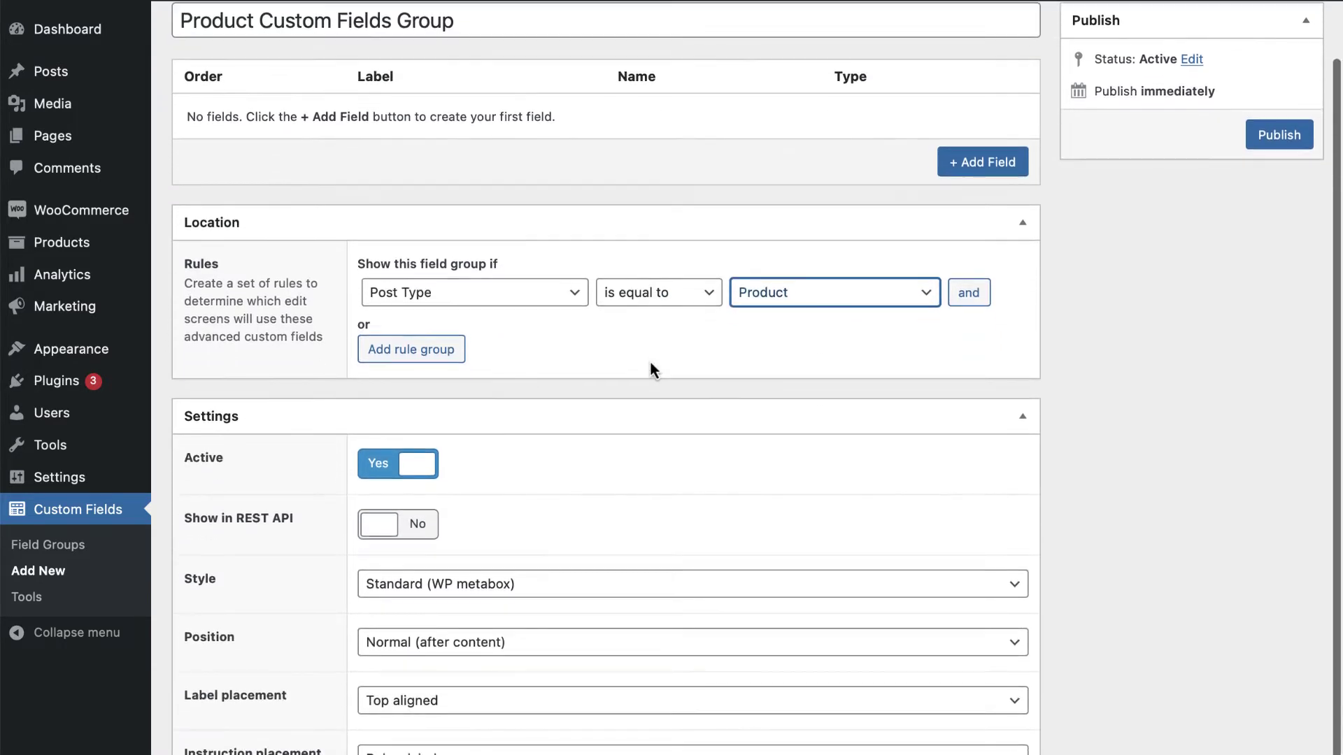
pyautogui.scroll(-1, 650, 359)
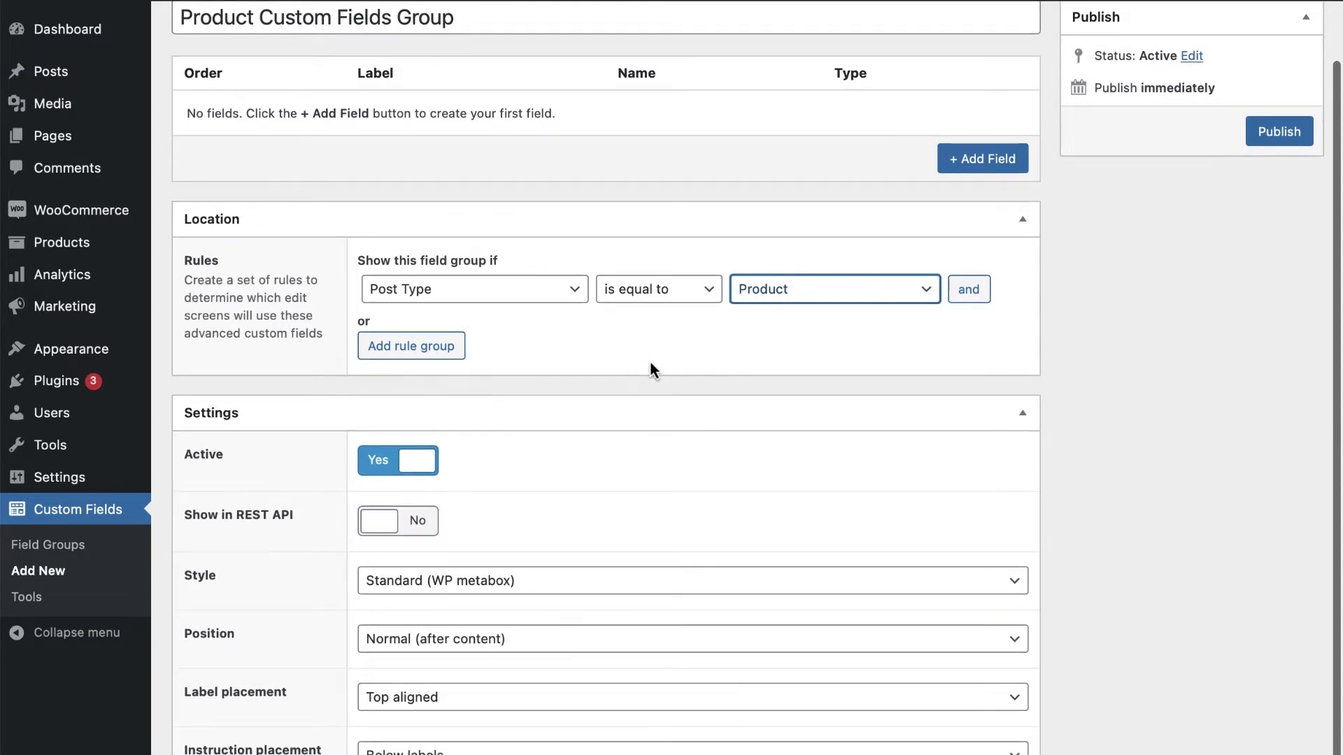
pyautogui.scroll(-8, 650, 360)
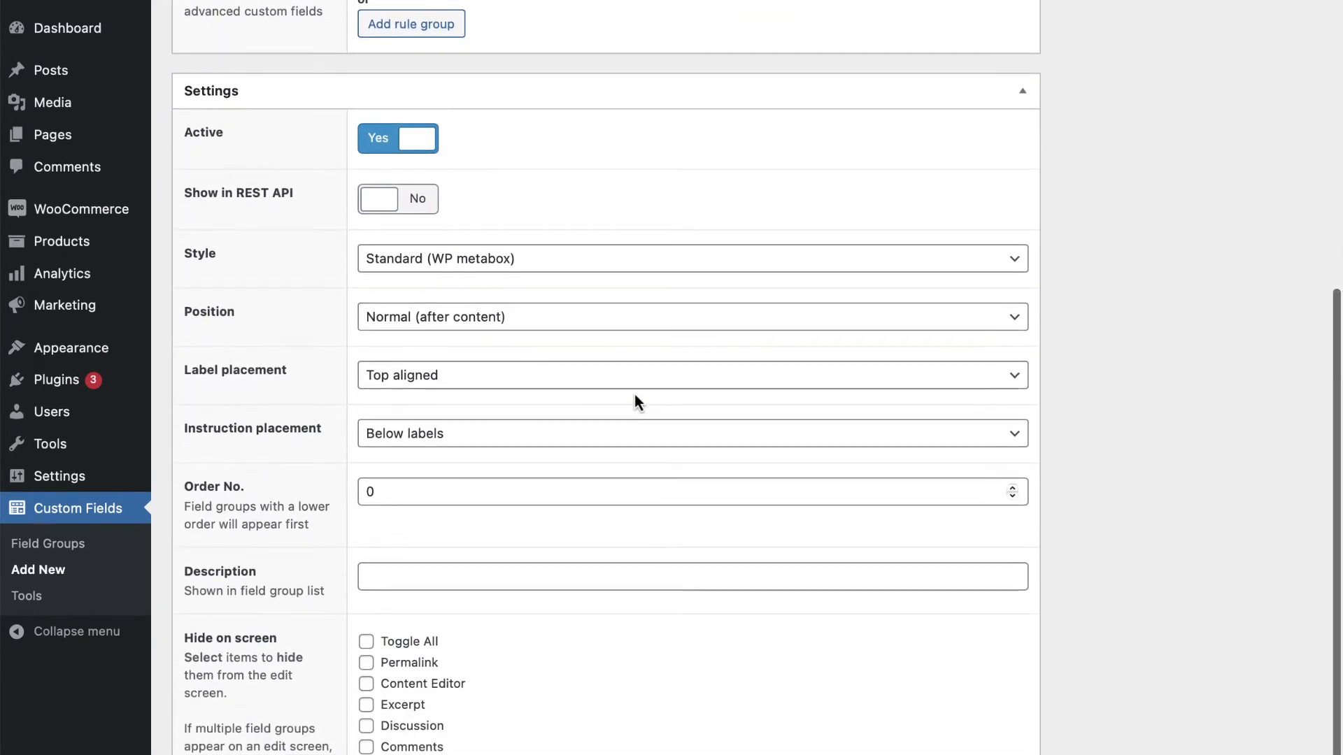
pyautogui.scroll(10, 634, 395)
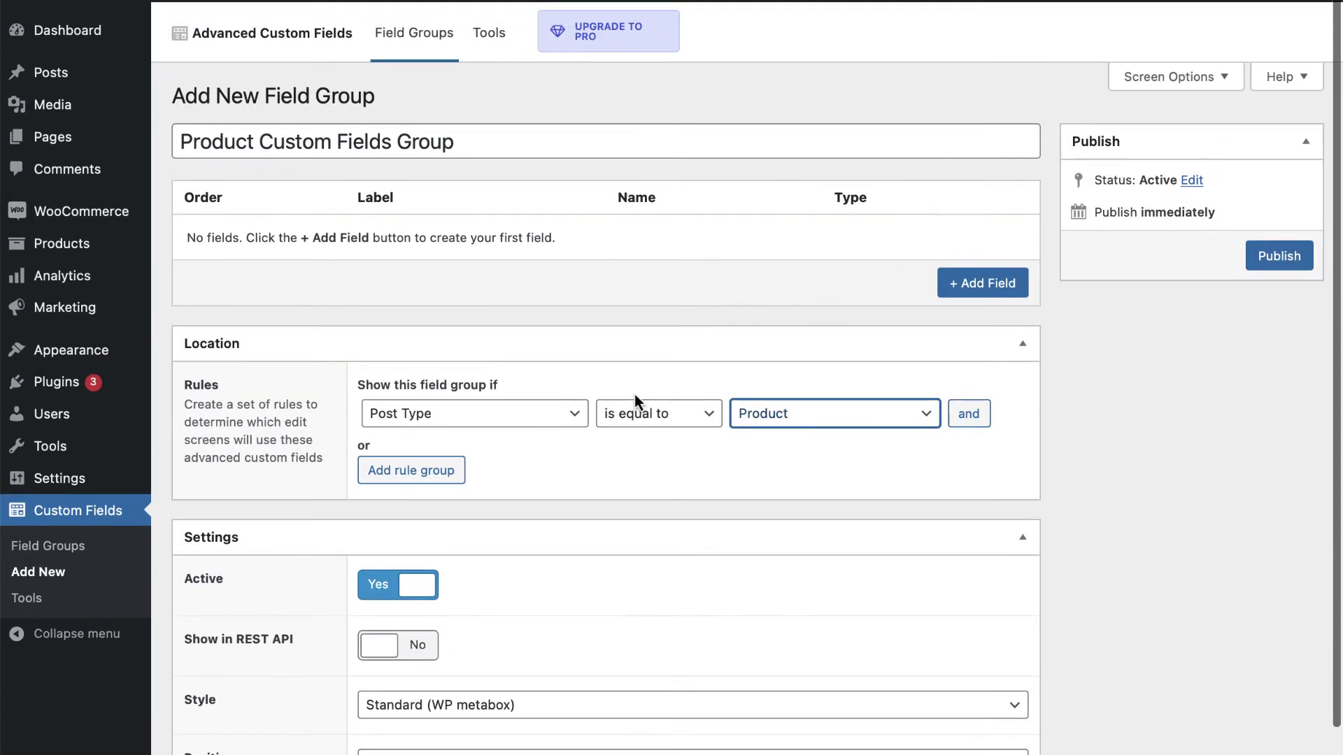
pyautogui.click(1275, 257)
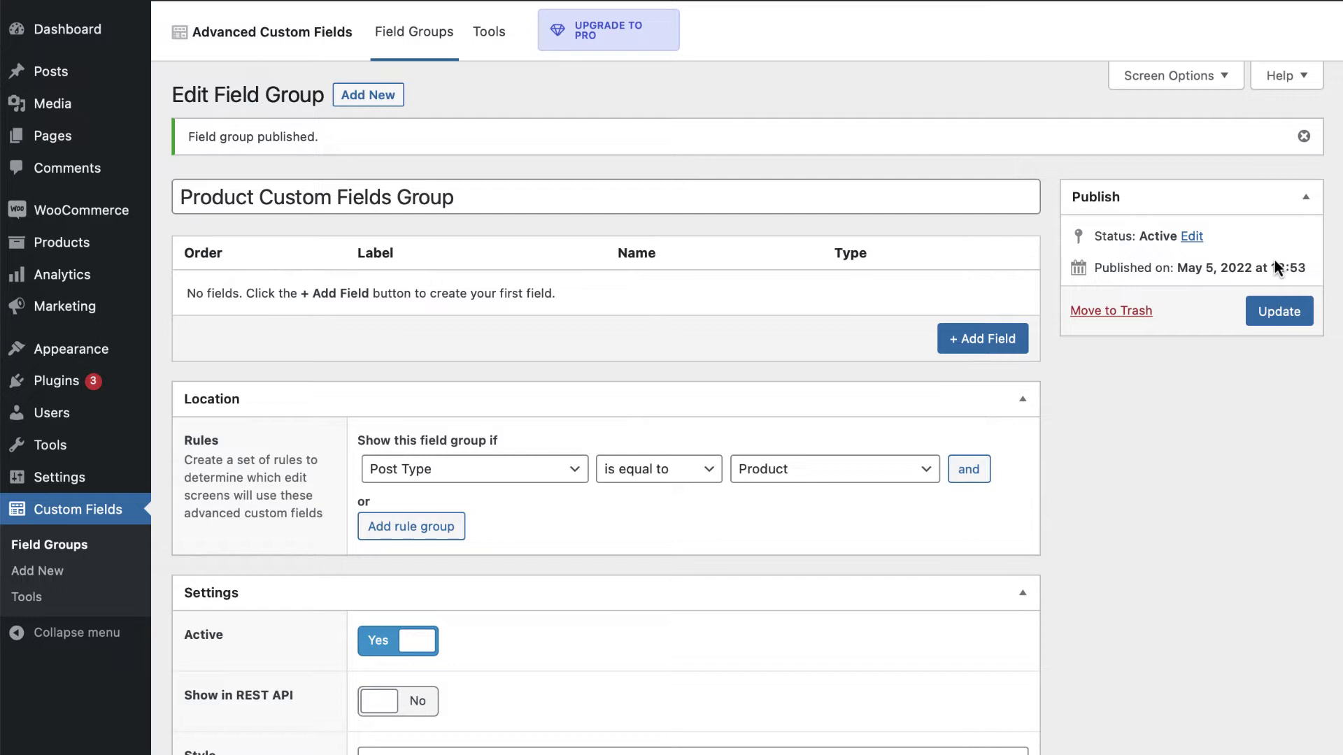
# - Add a first field labelled "Size" with the field name "size" and the Text field type
pyautogui.click(996, 347)
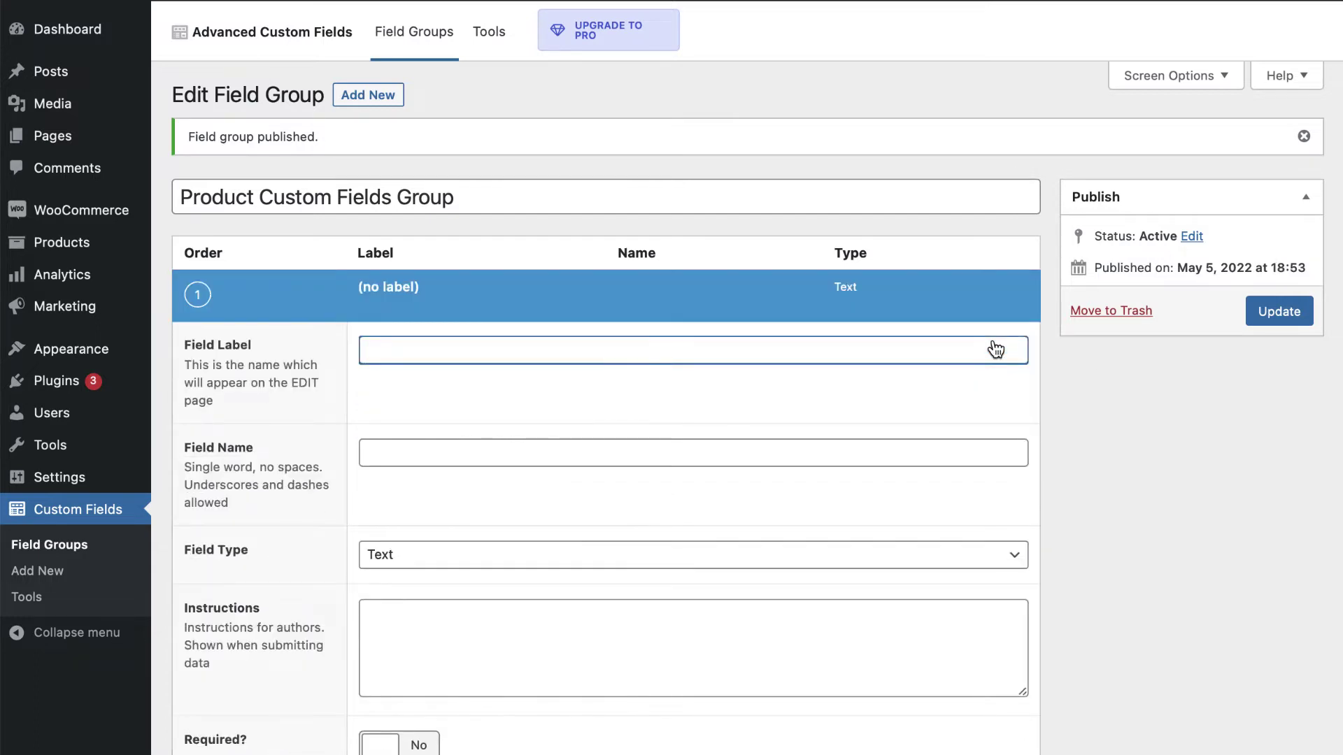
pyautogui.write('Size')
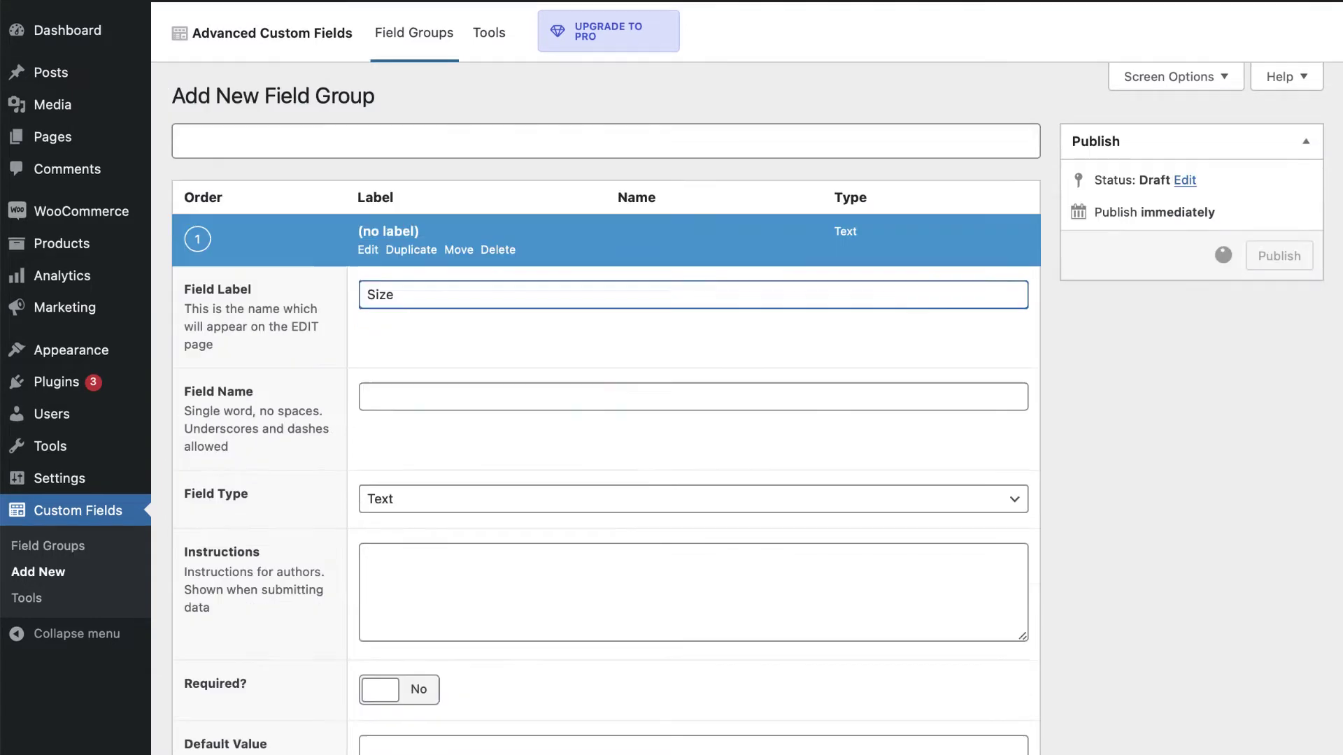
pyautogui.press('Tab')
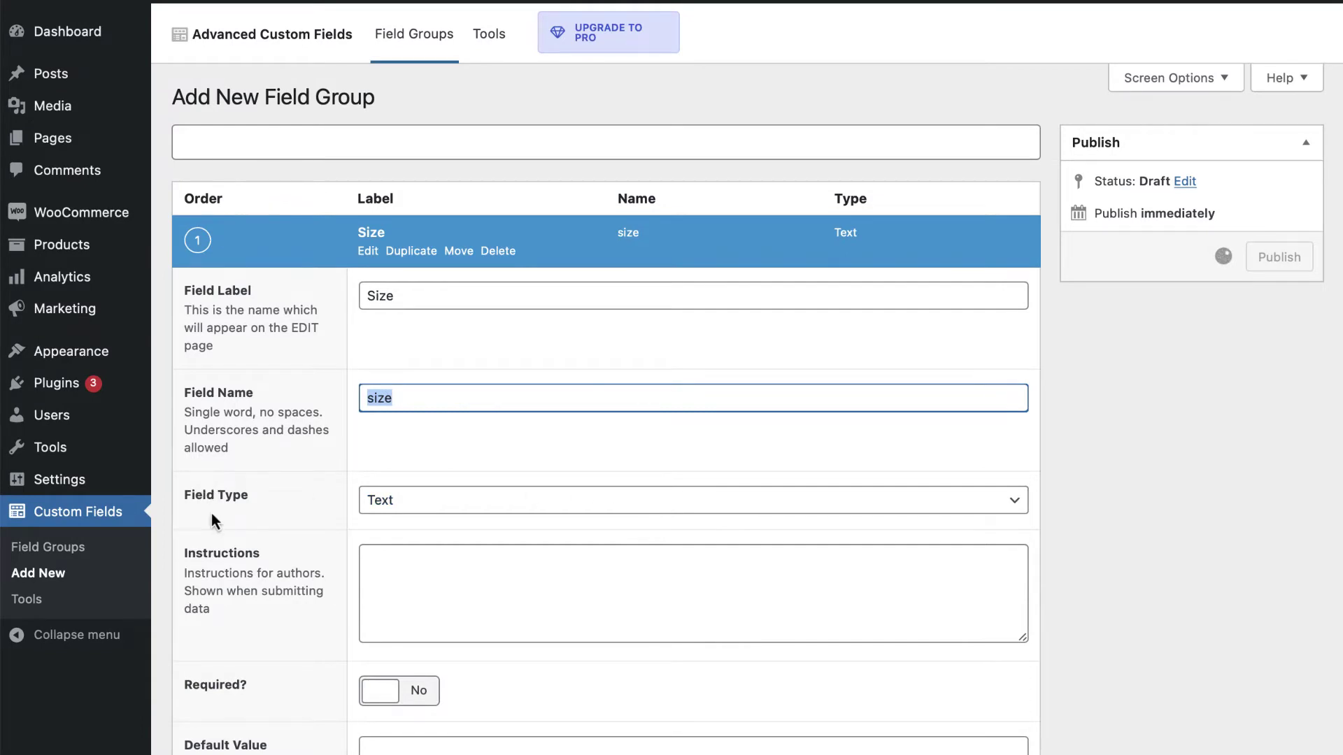
pyautogui.click(1019, 500)
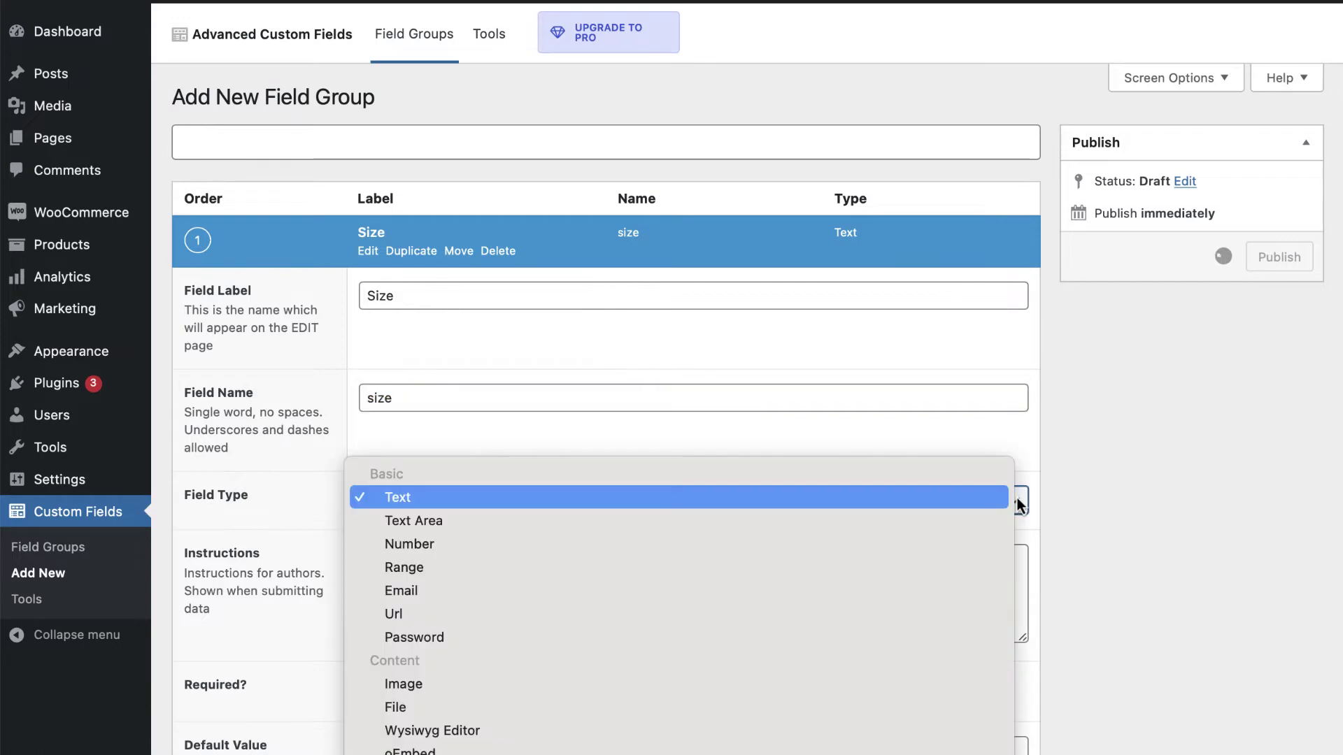
pyautogui.scroll(-4, 690, 271)
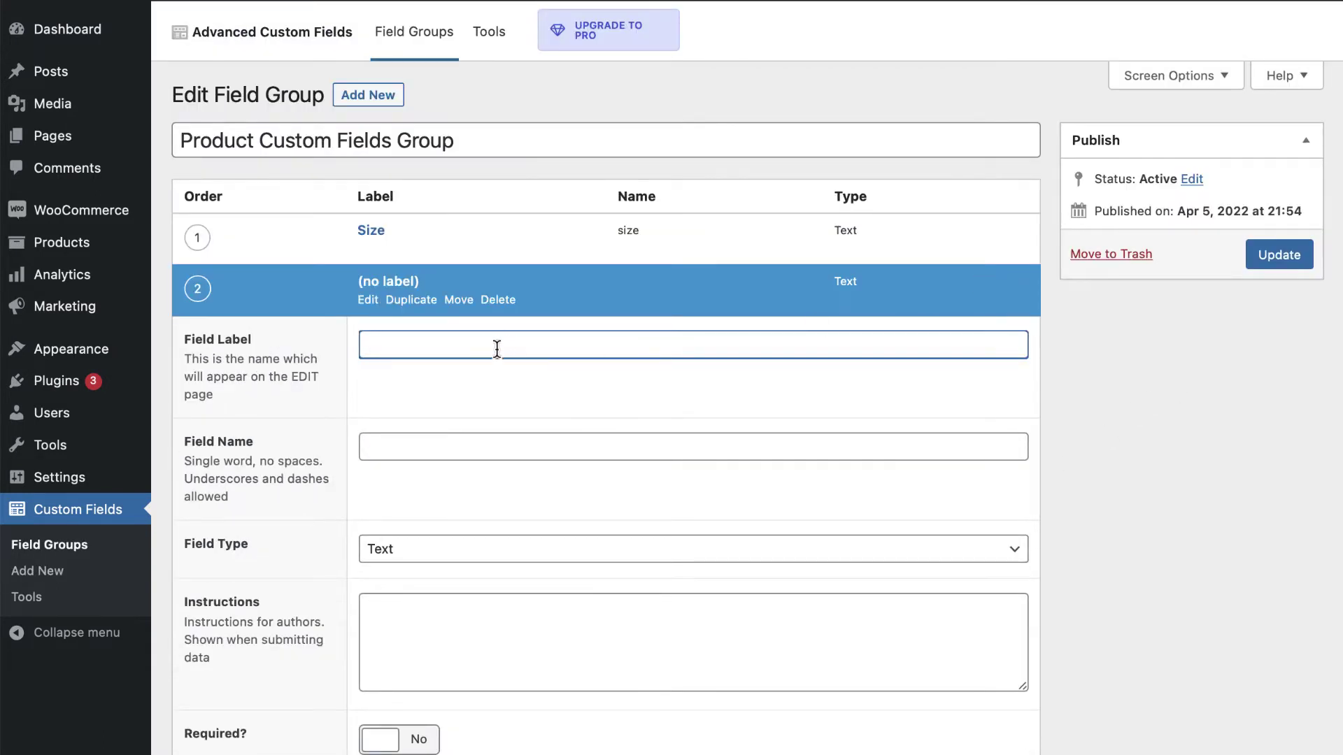
# - Label the second field "Color" with the field name "color" and the Text field type
pyautogui.write('Color')
pyautogui.press('Tab')
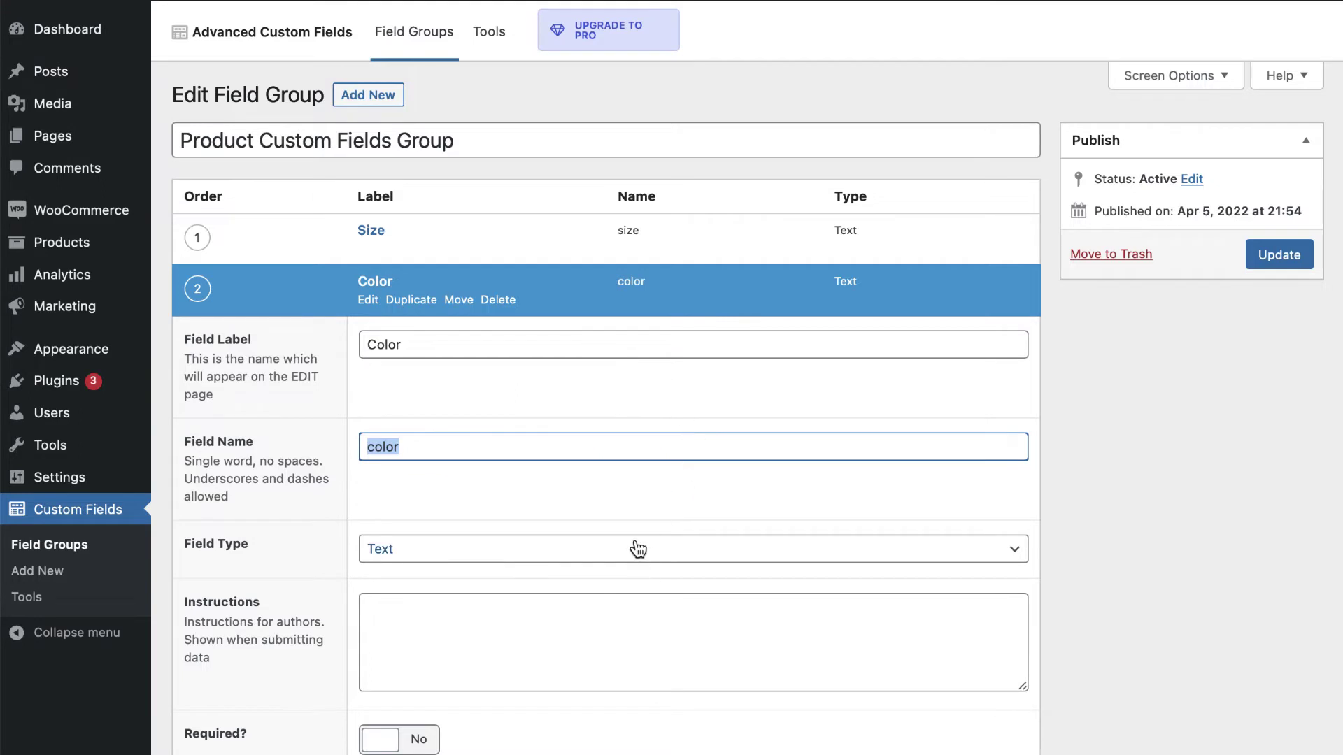
pyautogui.scroll(-4, 637, 548)
pyautogui.scroll(-3, 637, 547)
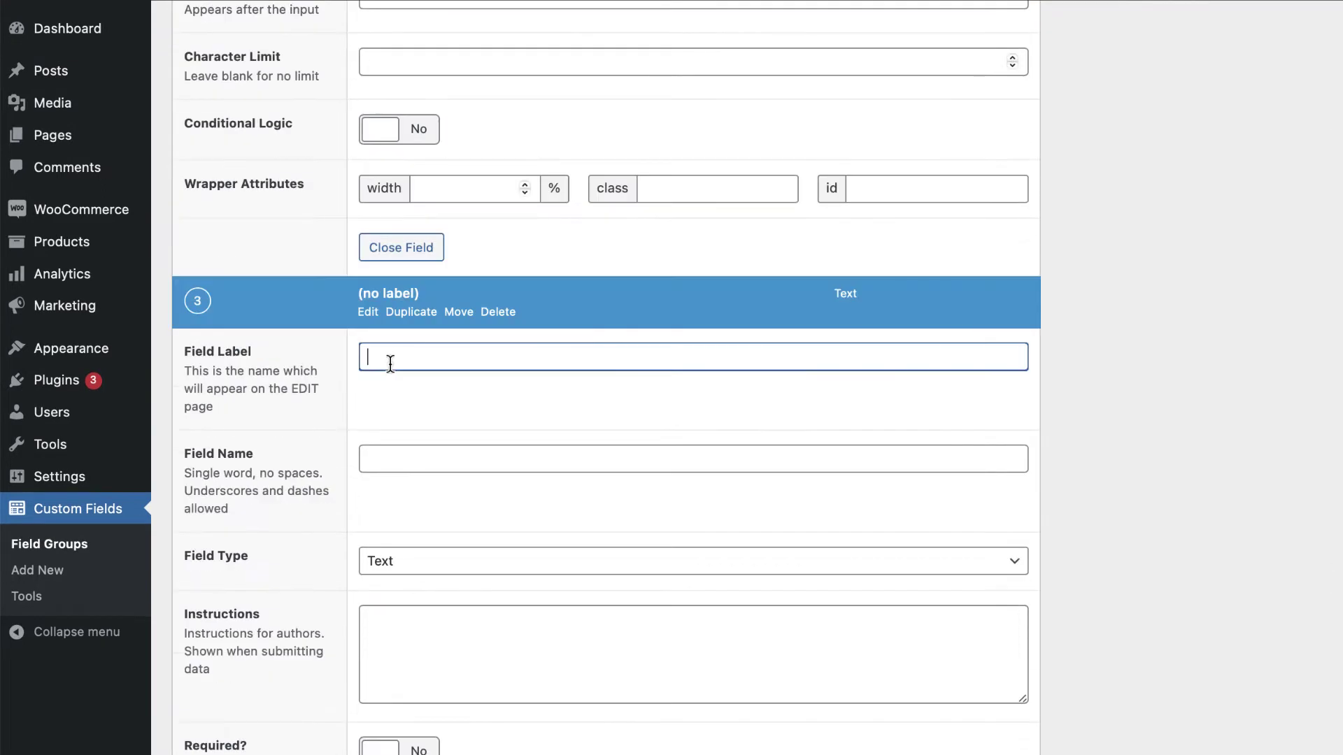
# - Add another field labelled "Fitted" and set its field type to Radio Button
pyautogui.write('Size')
pyautogui.scroll(-6, 692, 378)
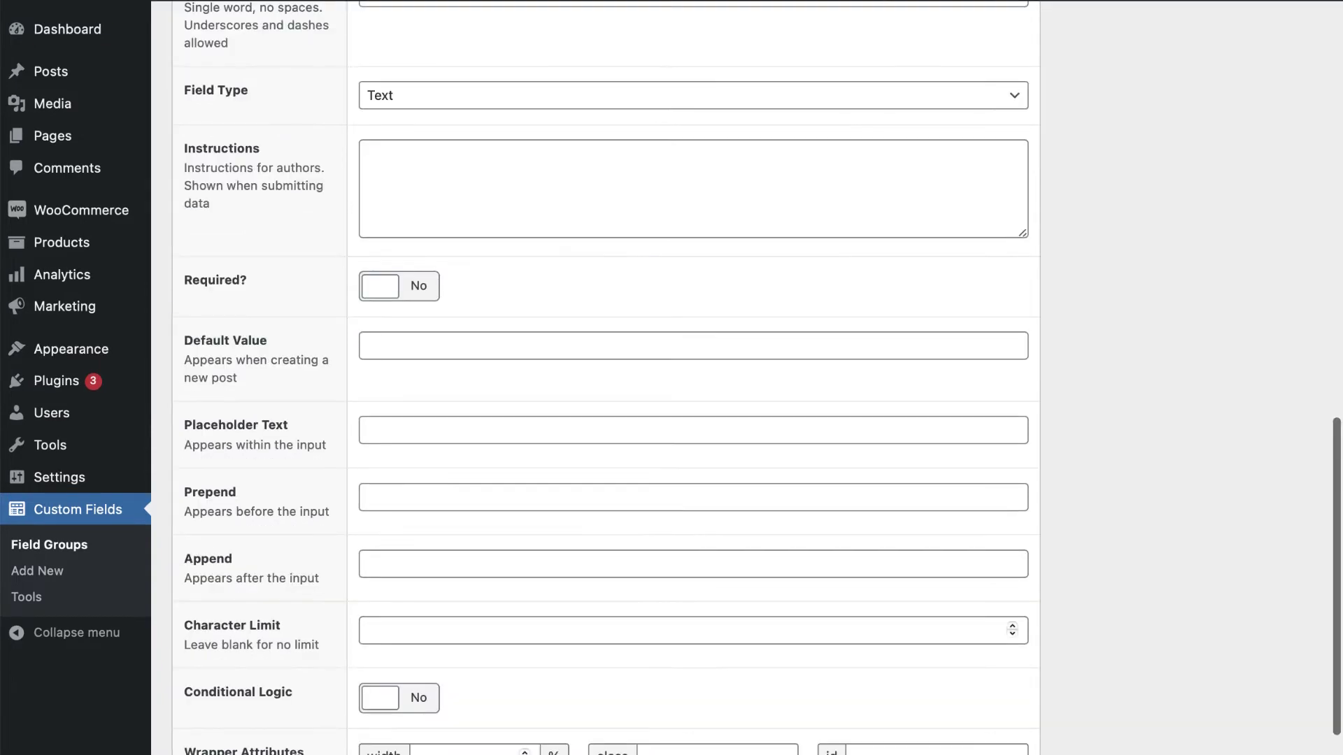
pyautogui.write('Fitted')
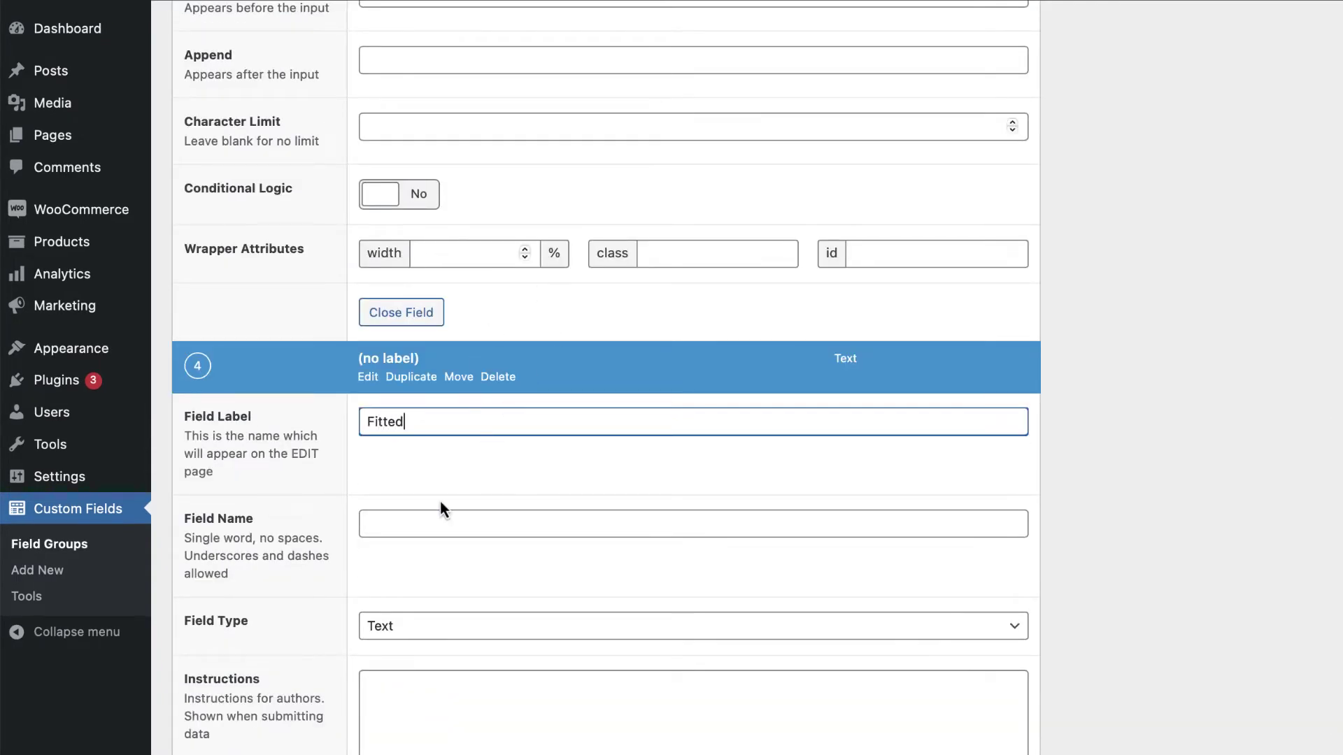
pyautogui.scroll(-7, 484, 503)
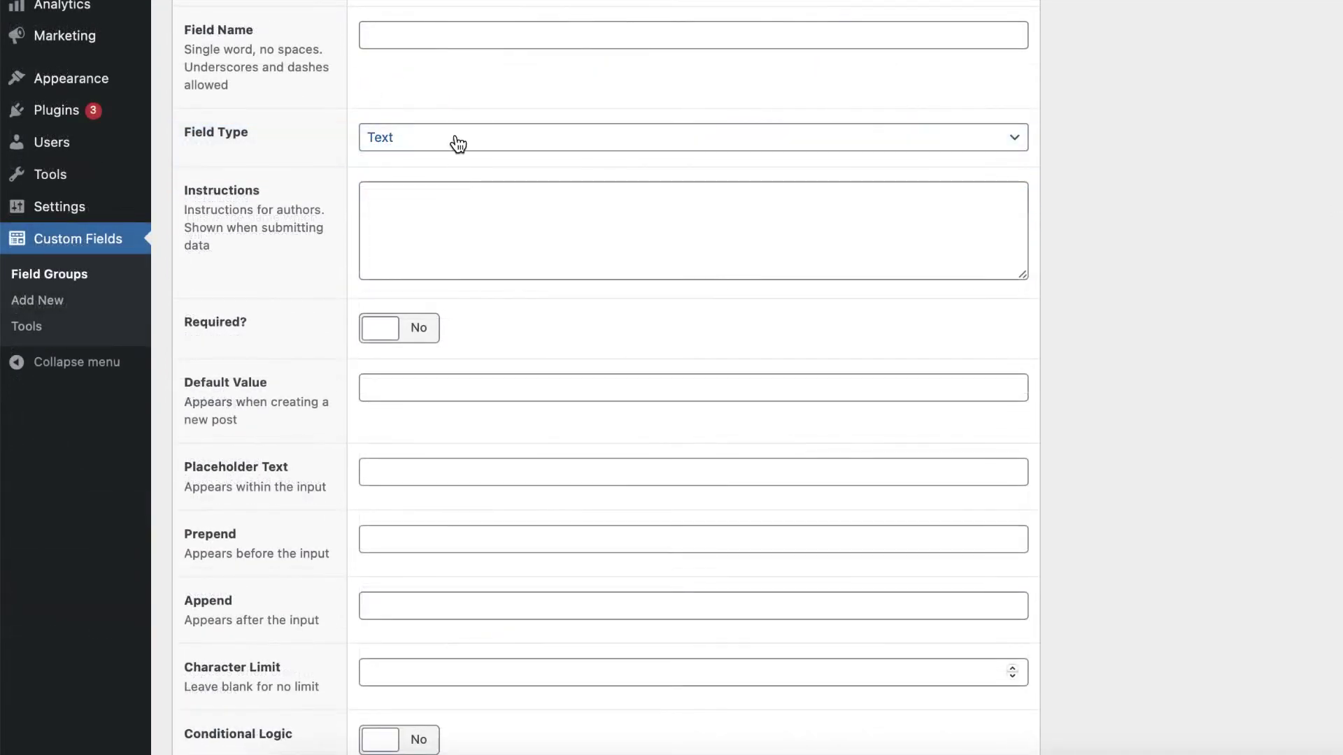
pyautogui.click(457, 146)
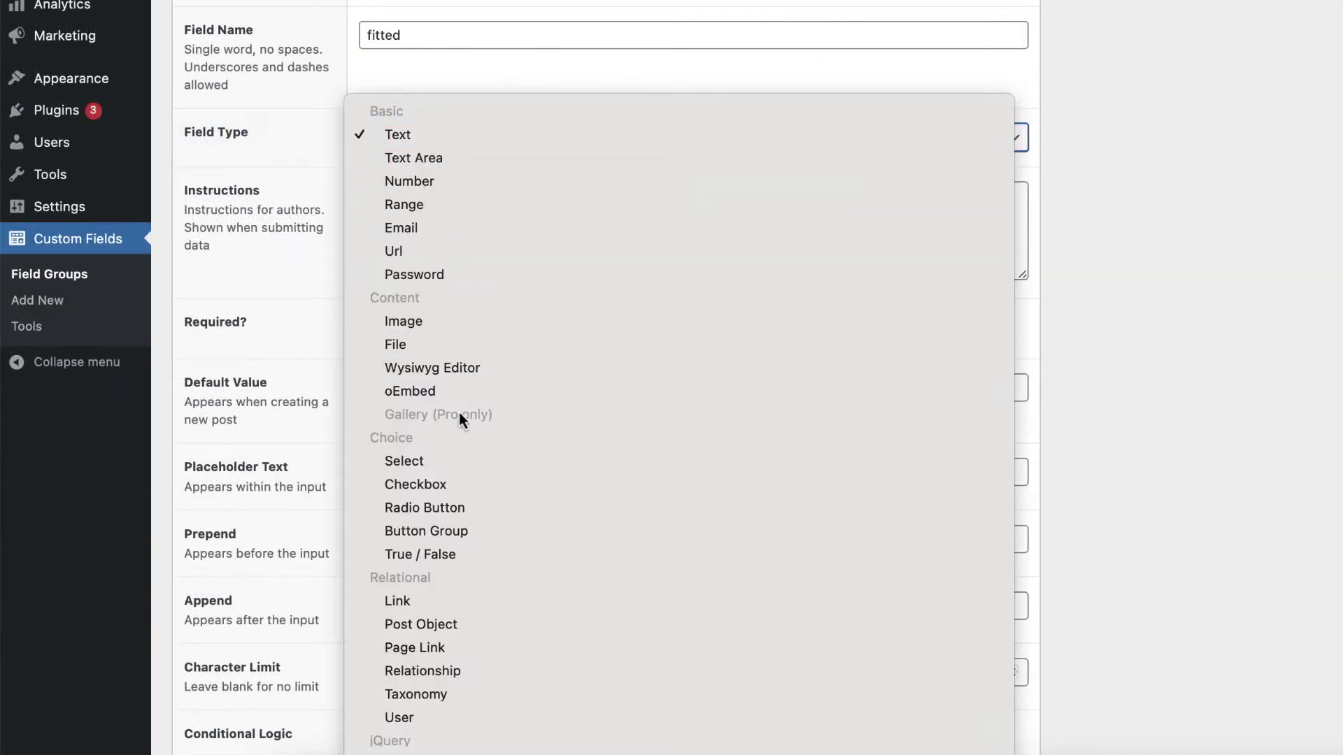
pyautogui.click(449, 508)
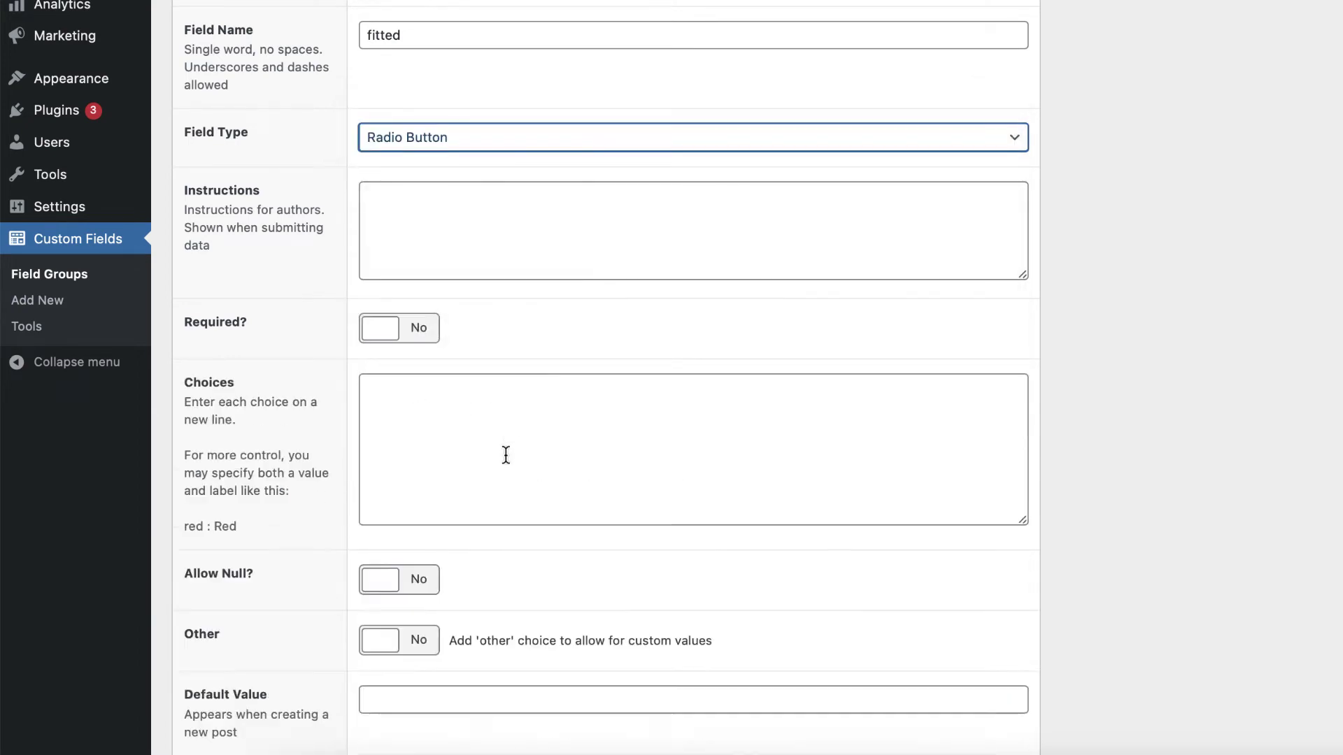
# - Enter ❌ and ✅ on separate lines as the Fitted field's choices, and update the field group
pyautogui.click(389, 398)
pyautogui.write('❌✅')
pyautogui.press('Left')
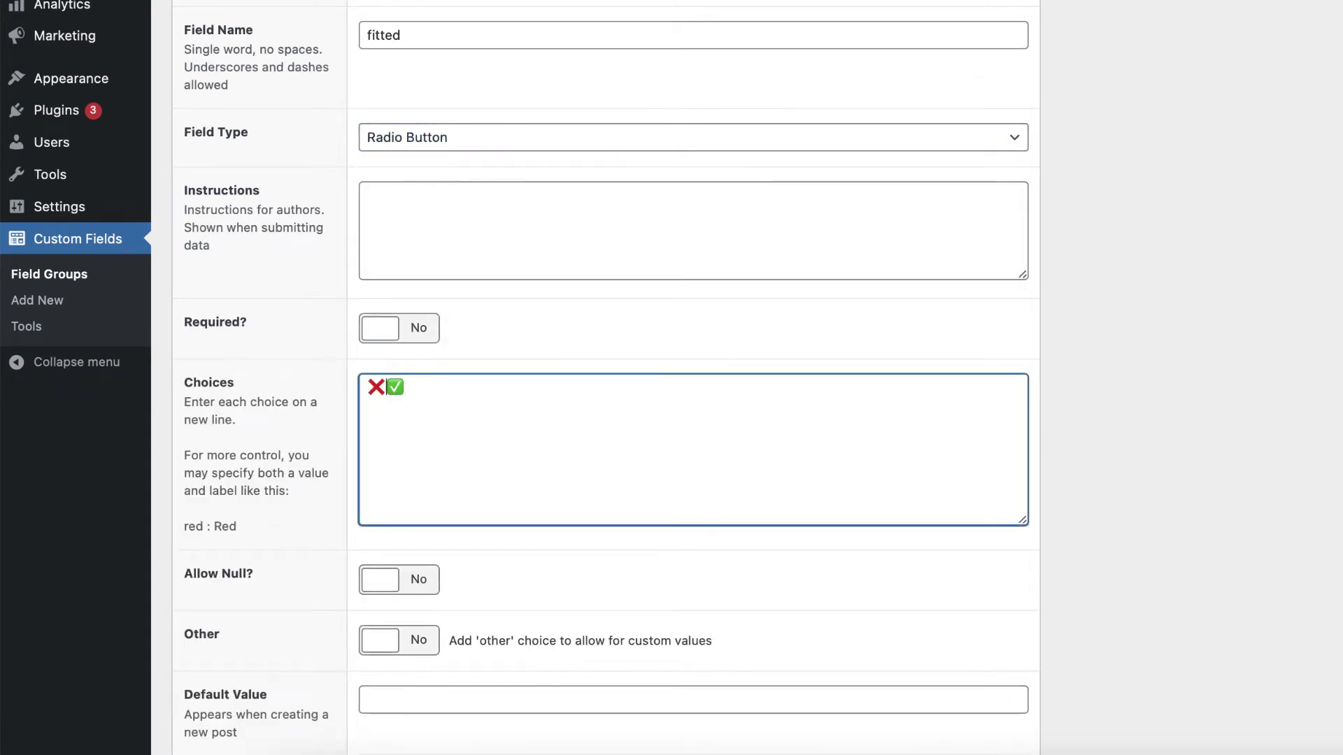
pyautogui.press('Return')
pyautogui.scroll(20, 605, 480)
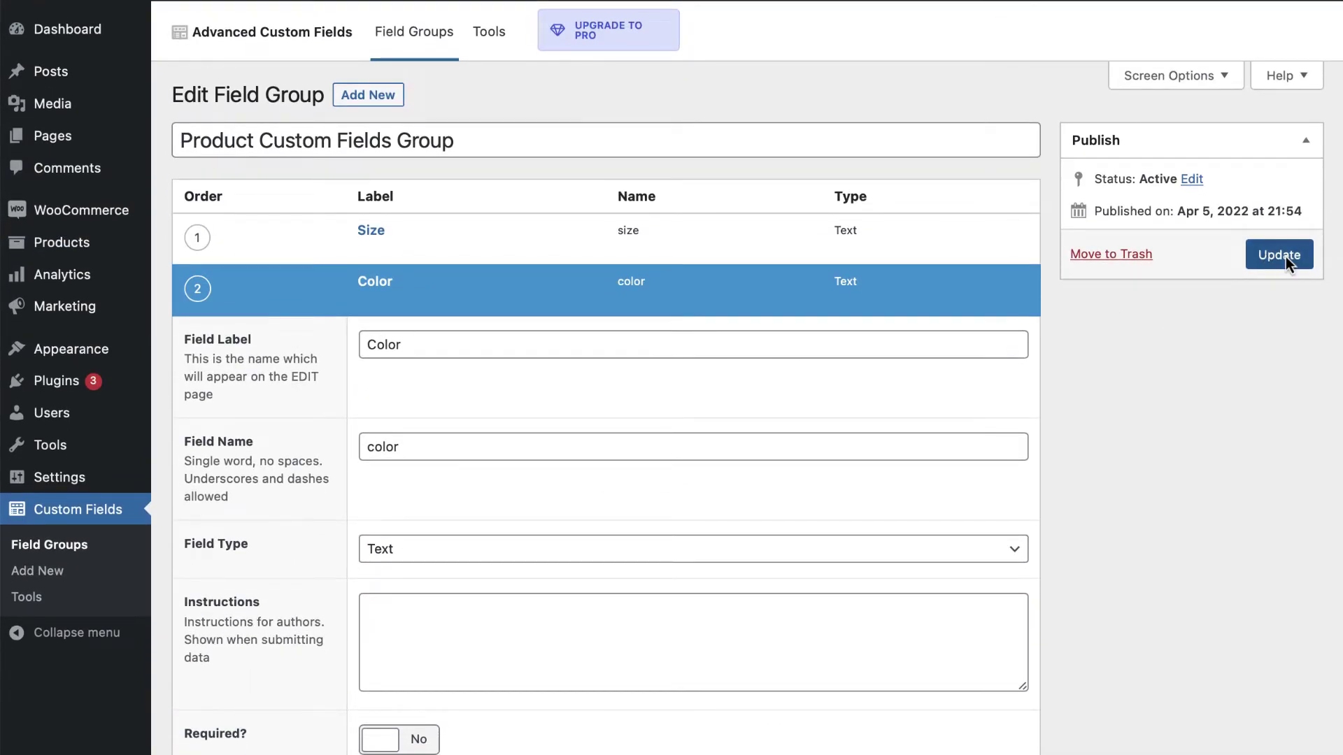
pyautogui.click(1286, 257)
# - Start a new product and examine the Product Custom Fields Group section below its description
pyautogui.moveTo(62, 255)
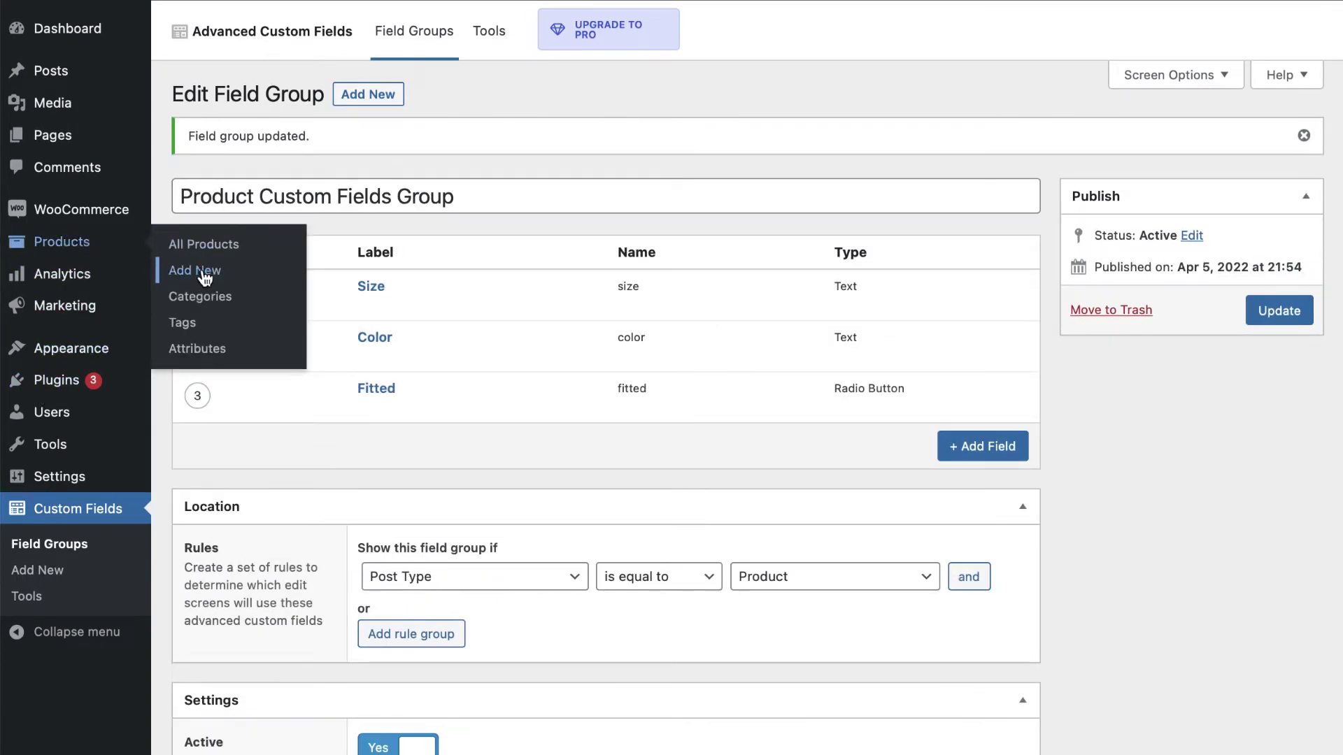
pyautogui.click(205, 279)
pyautogui.scroll(-4, 513, 357)
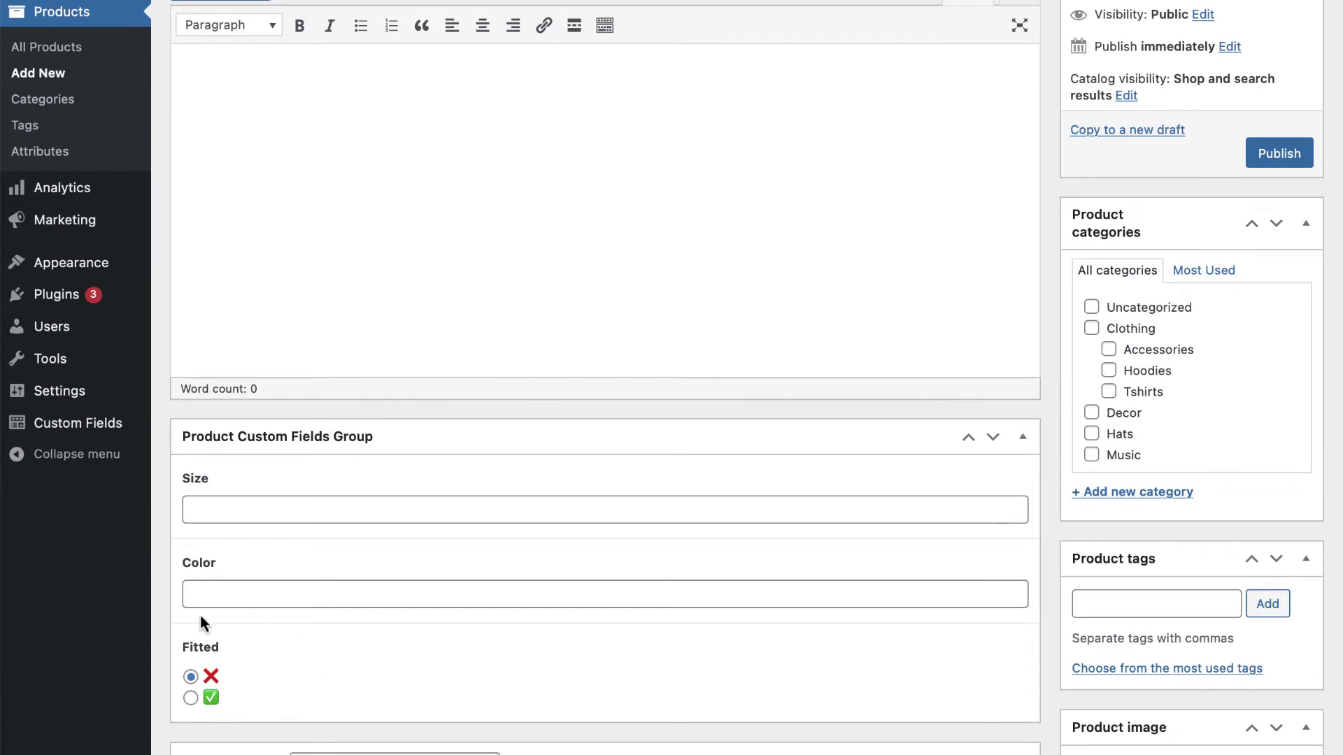
pyautogui.scroll(5, 748, 489)
# - Open the list of all the site's pages
pyautogui.moveTo(53, 135)
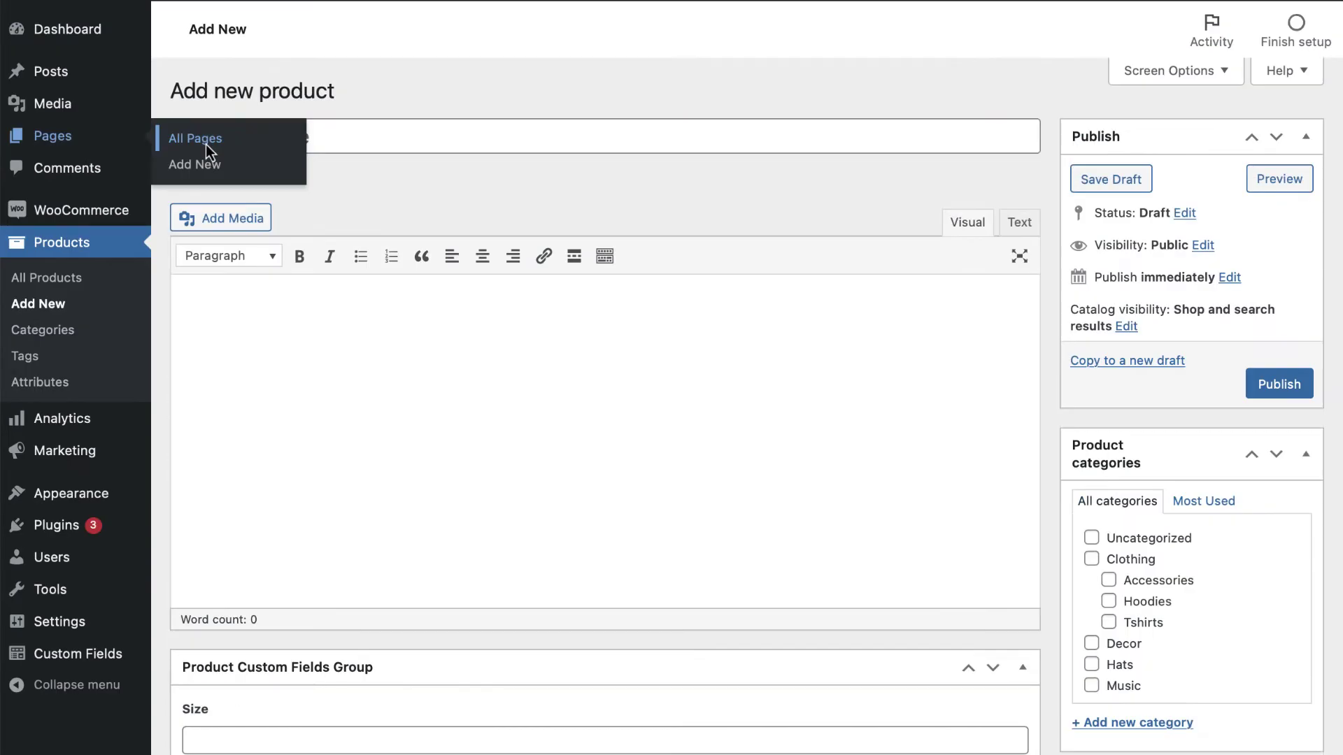
pyautogui.click(206, 144)
pyautogui.click(244, 341)
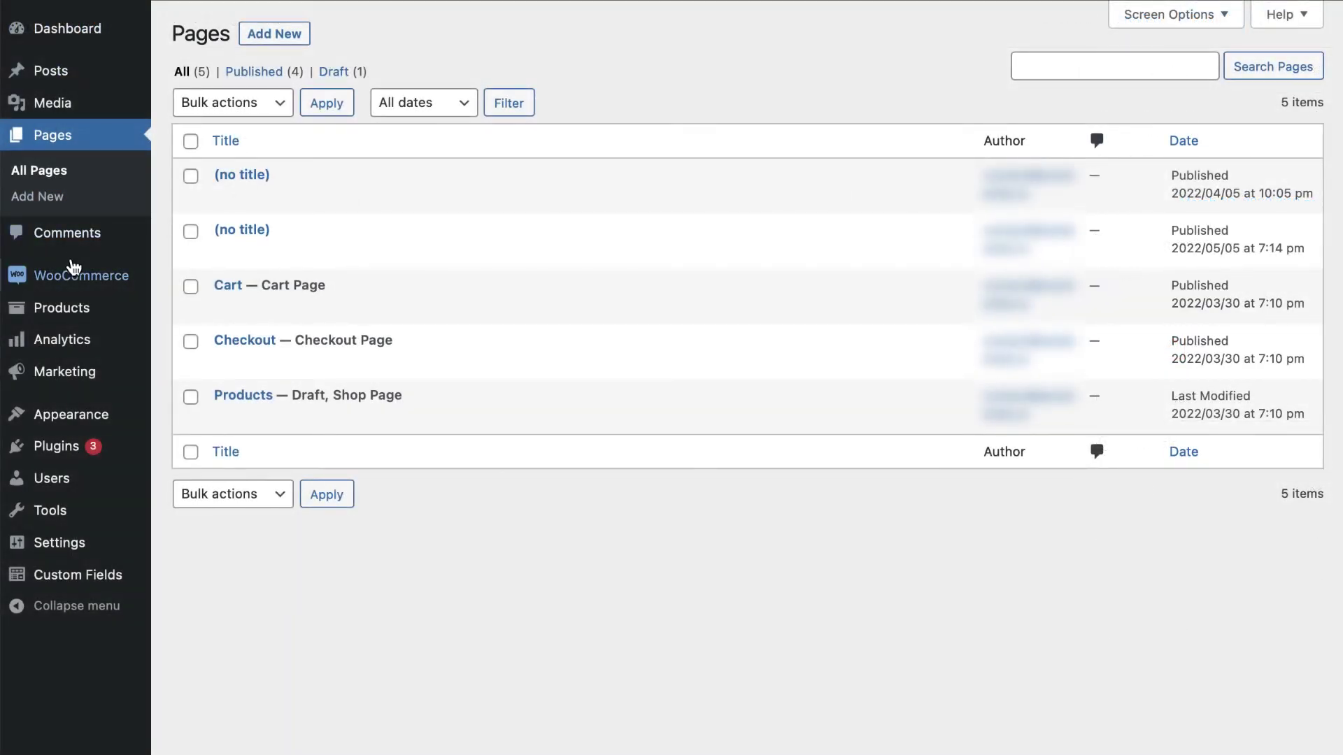
# - Open the Product tables section of the WooCommerce product settings and go to the Columns setting under Table content
pyautogui.moveTo(73, 286)
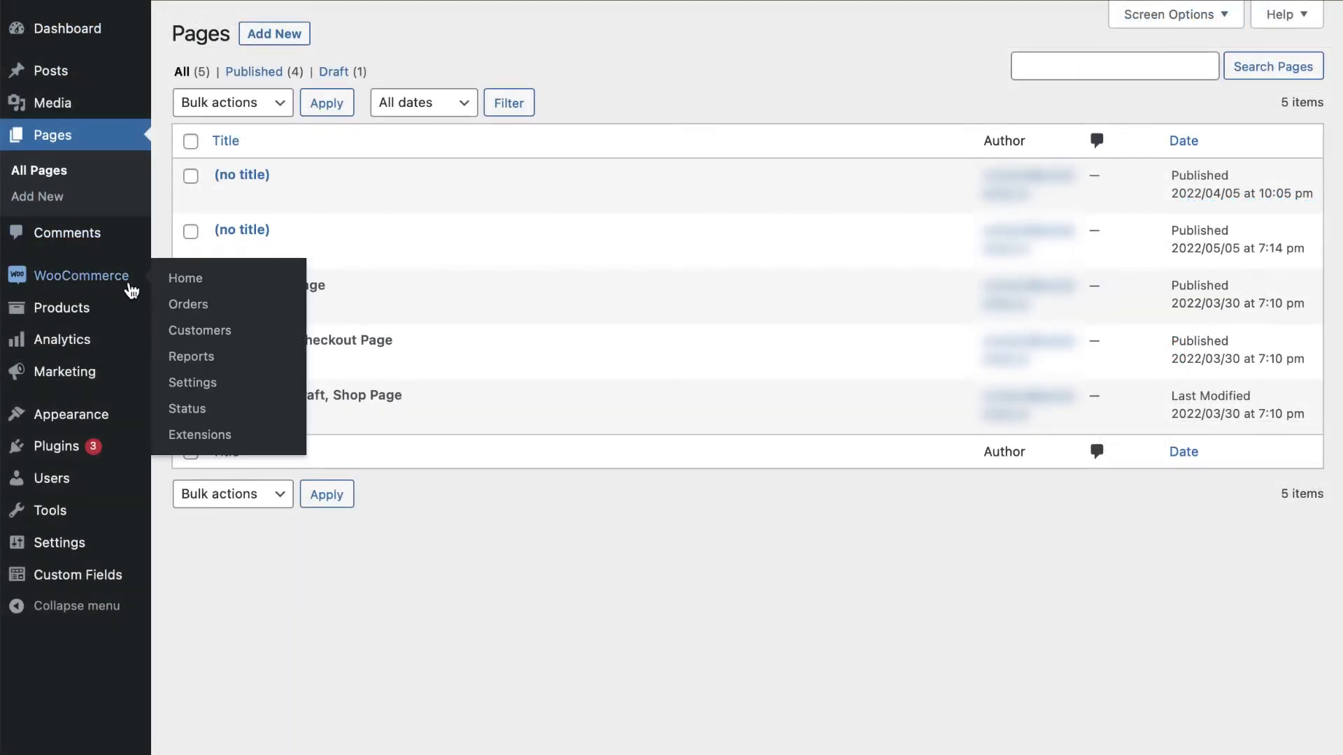
pyautogui.click(192, 386)
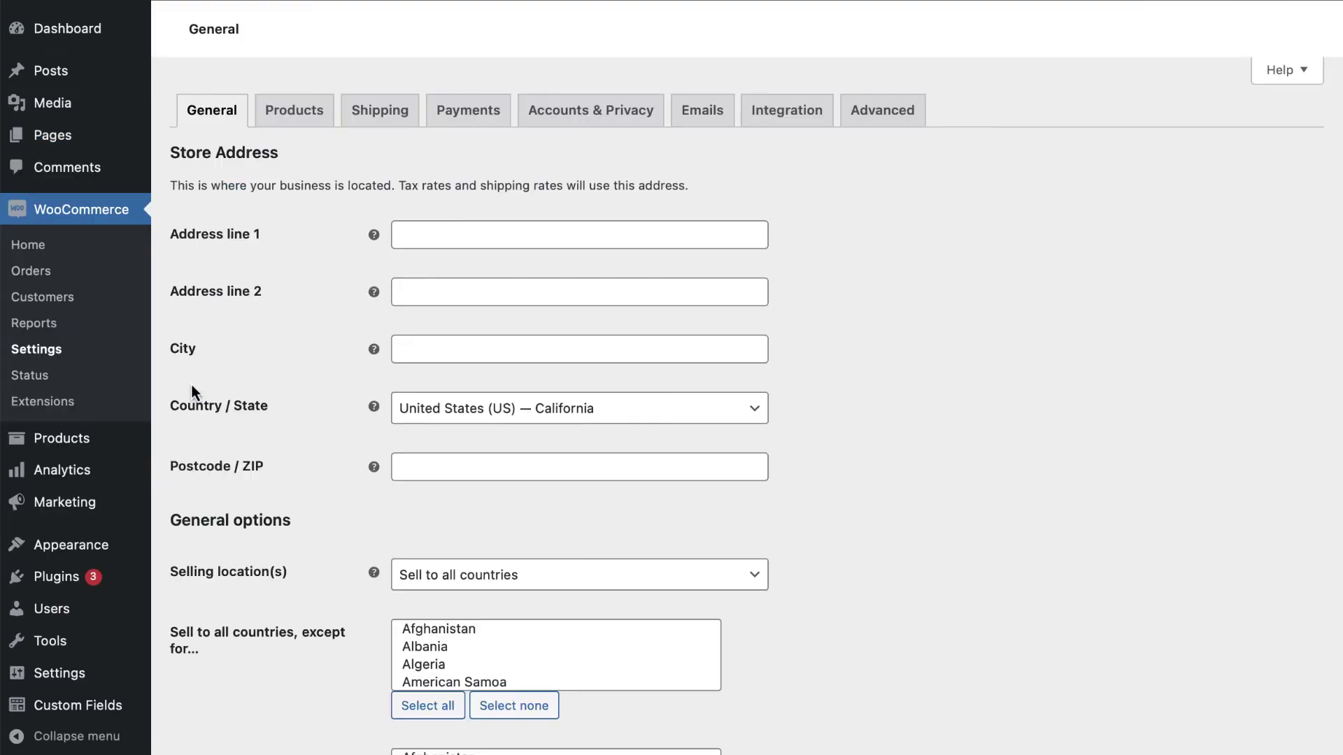
pyautogui.click(298, 118)
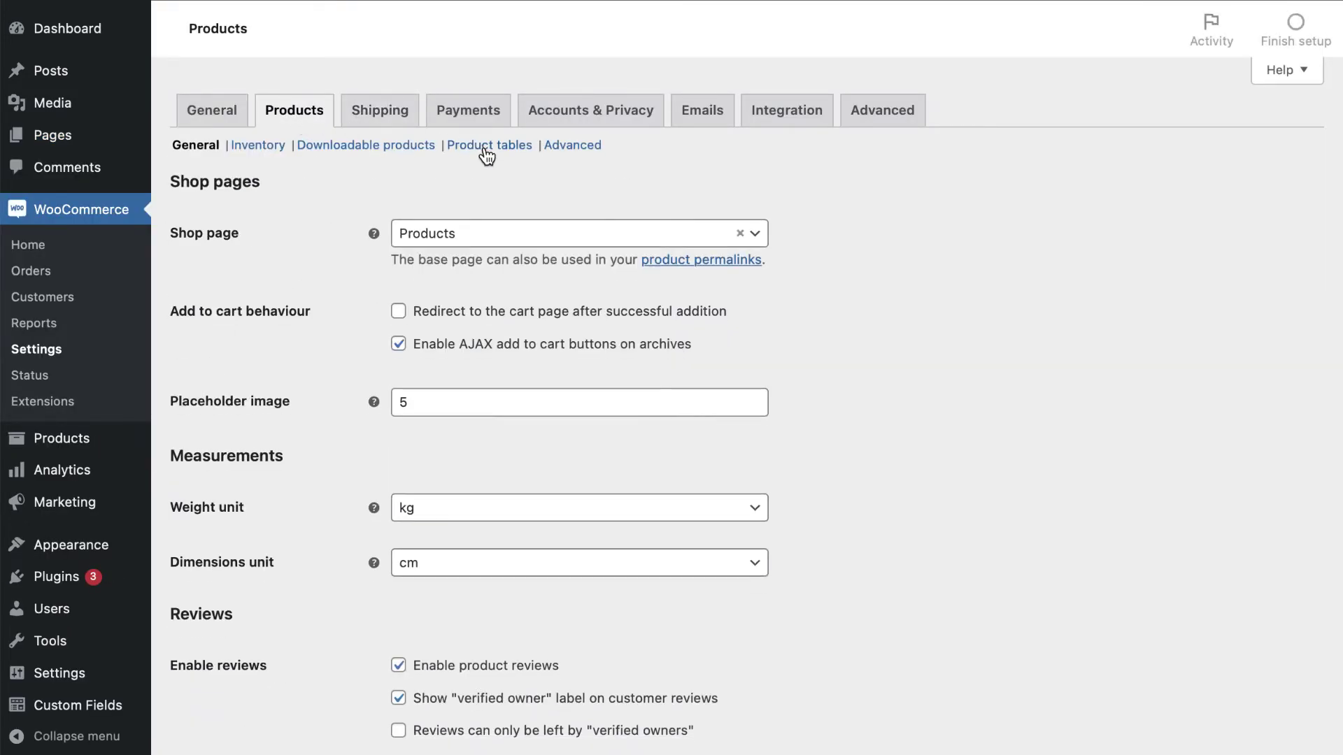
pyautogui.click(485, 147)
pyautogui.scroll(-6, 611, 189)
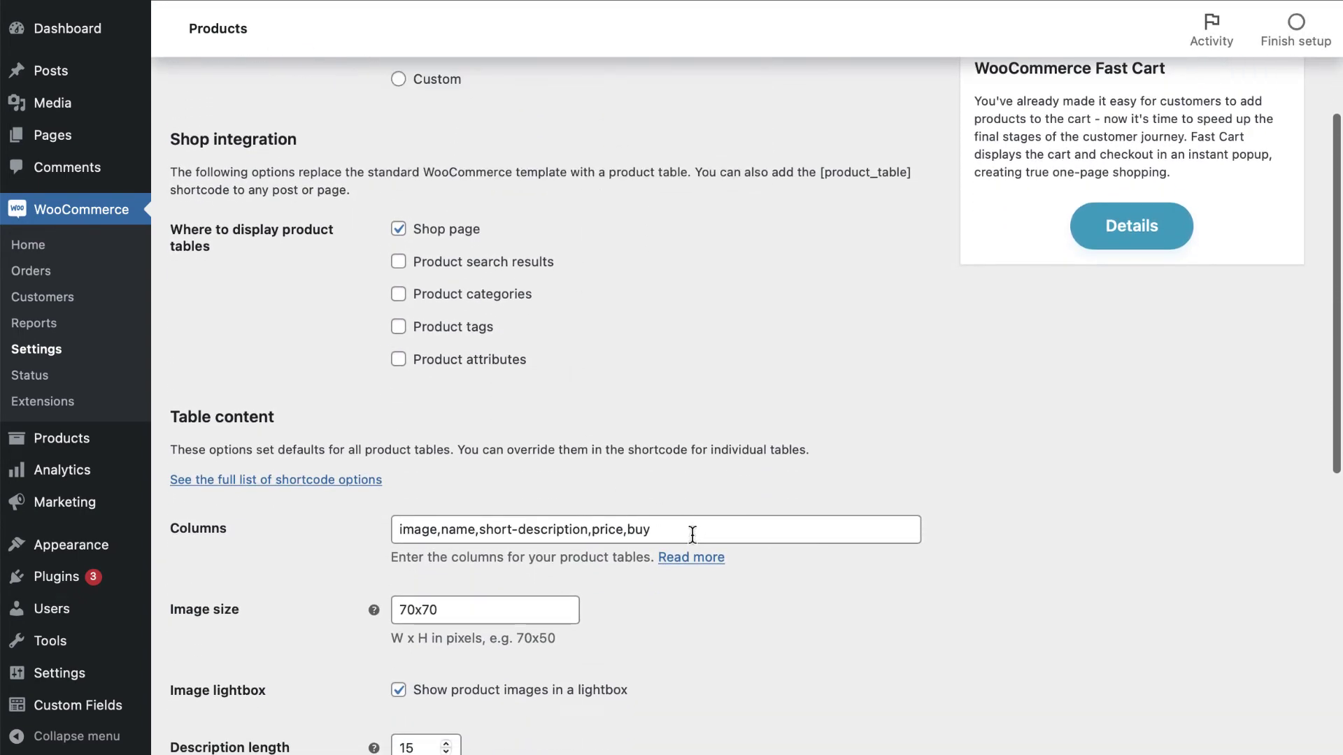
# - Append the custom field column cf:size to the end of the product table's Columns list
pyautogui.click(693, 535)
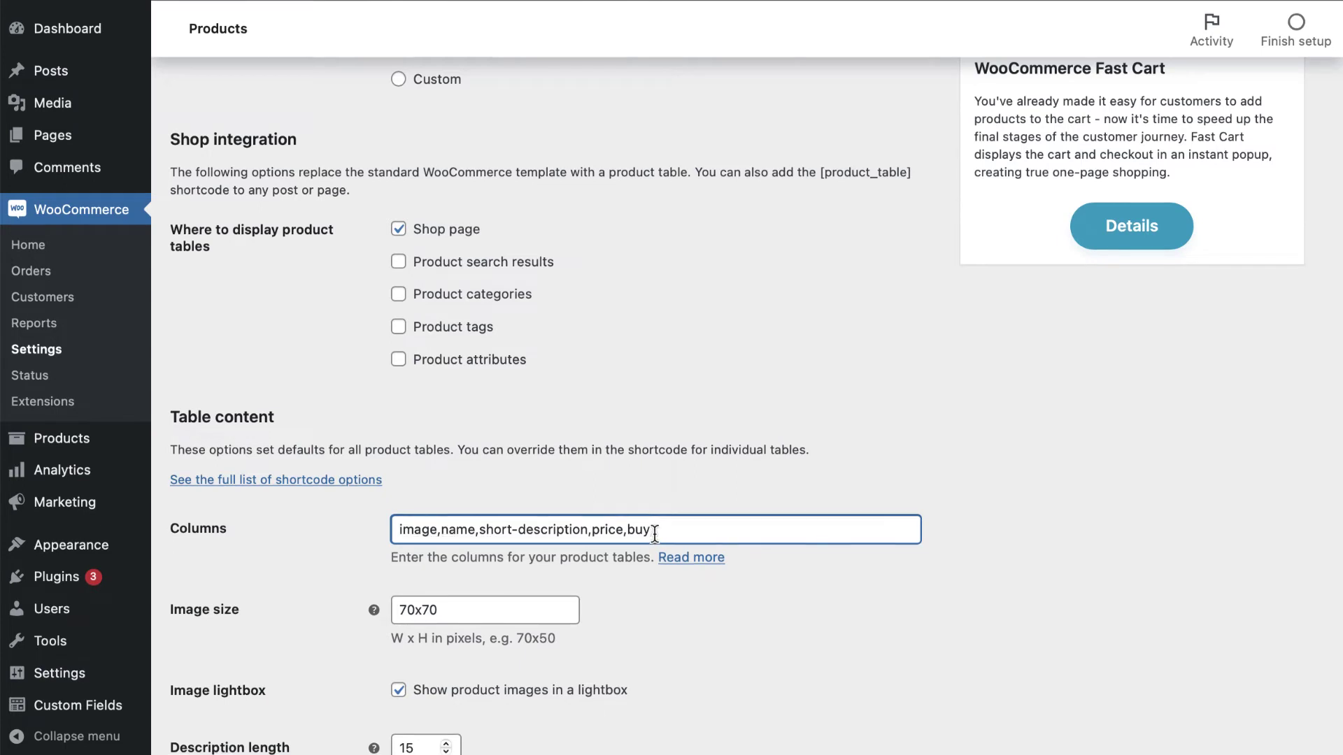
pyautogui.write(',cf')
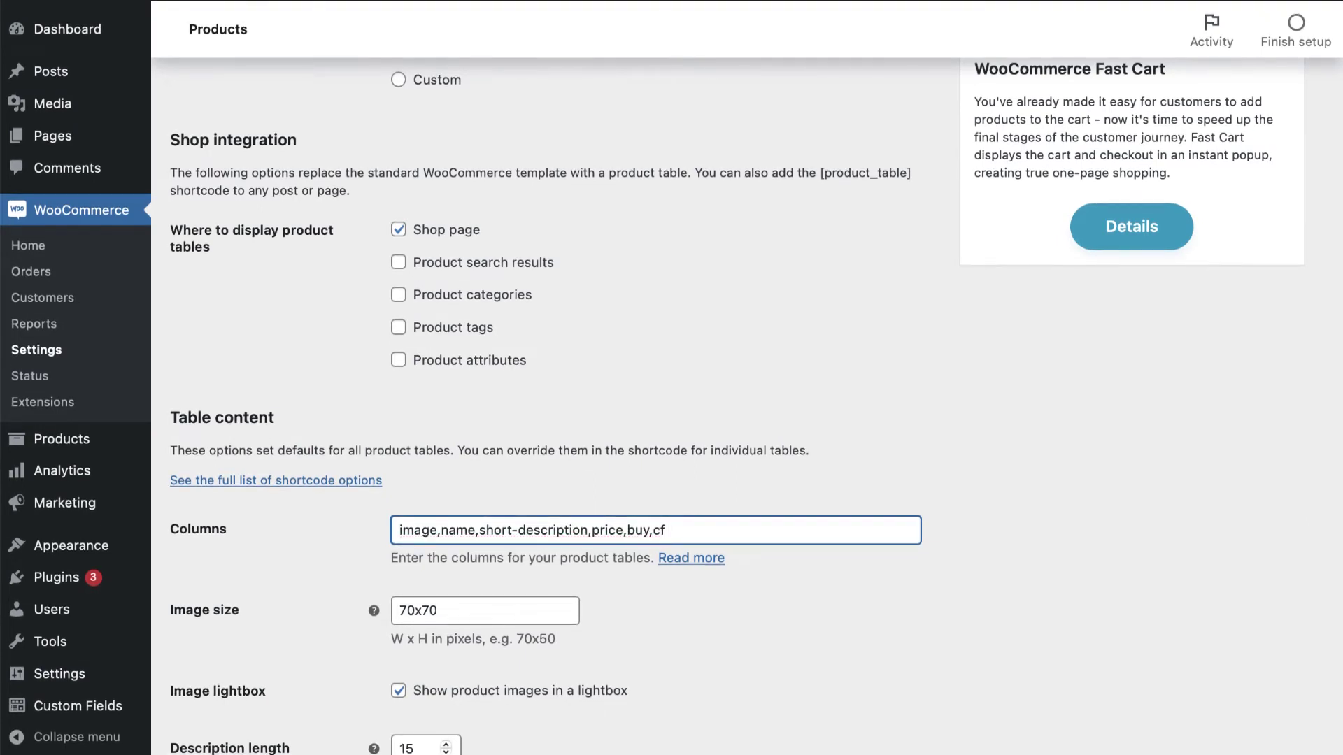
pyautogui.write('-field-name')
pyautogui.moveTo(664, 530); pyautogui.dragTo(736, 531)
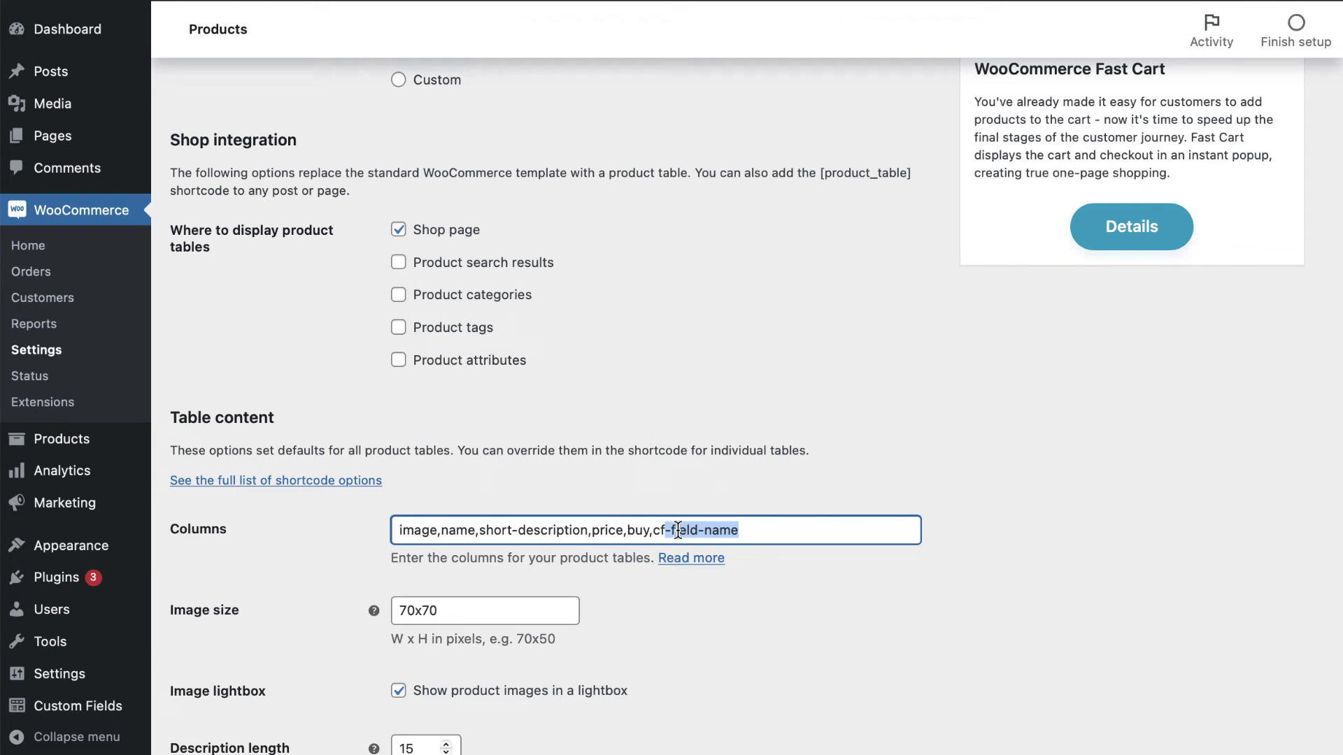
pyautogui.press('BackSpace')
pyautogui.write(':size,')
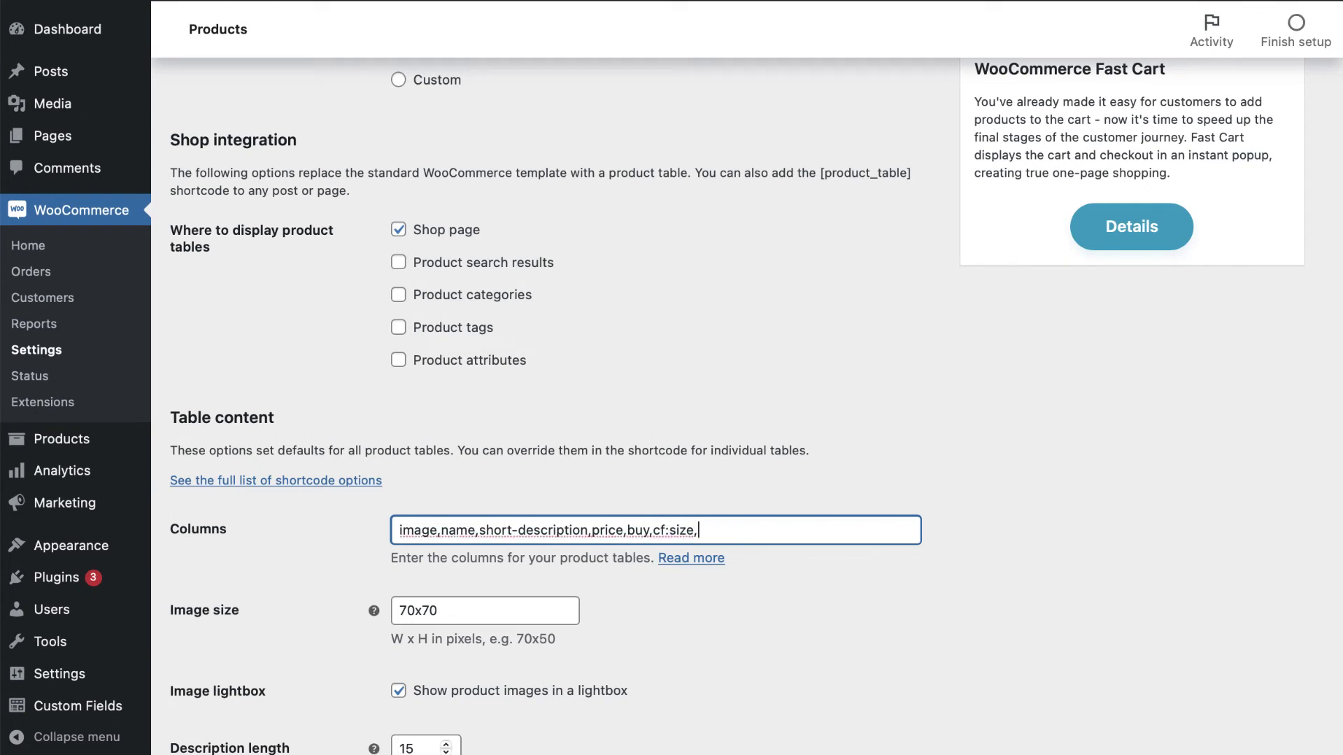
# - Append cf:color and cf:fitted to the product table's Columns list, and save the settings
pyautogui.write('cf:')
pyautogui.write('color')
pyautogui.write(',')
pyautogui.write('cf;')
pyautogui.write(':fitted')
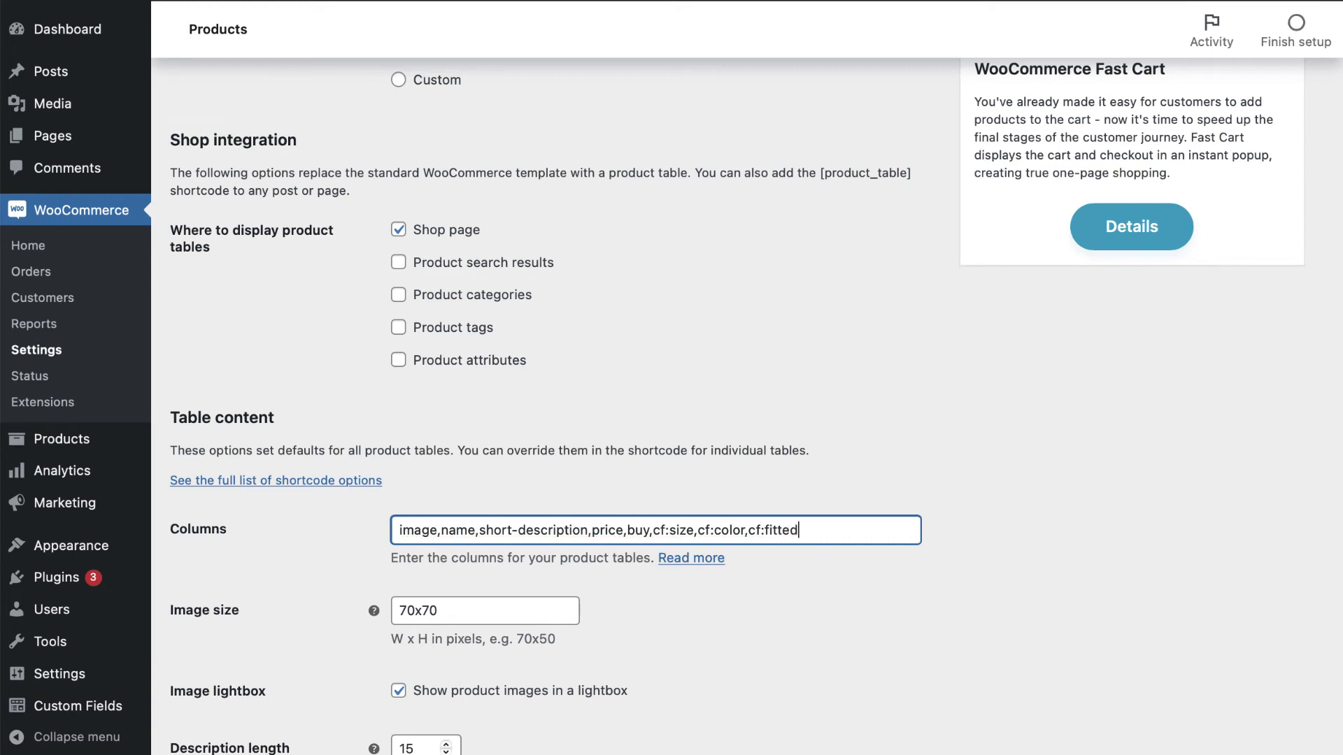
pyautogui.scroll(-20, 769, 428)
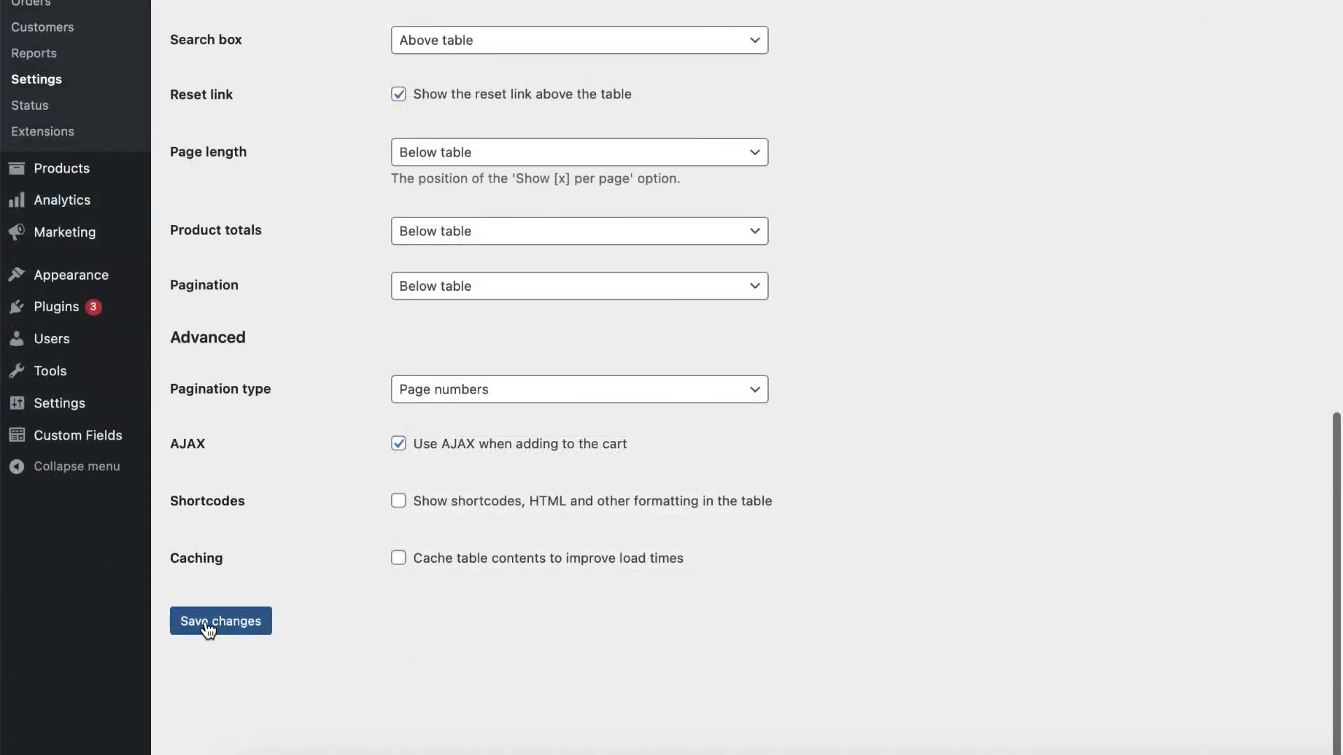
pyautogui.click(206, 623)
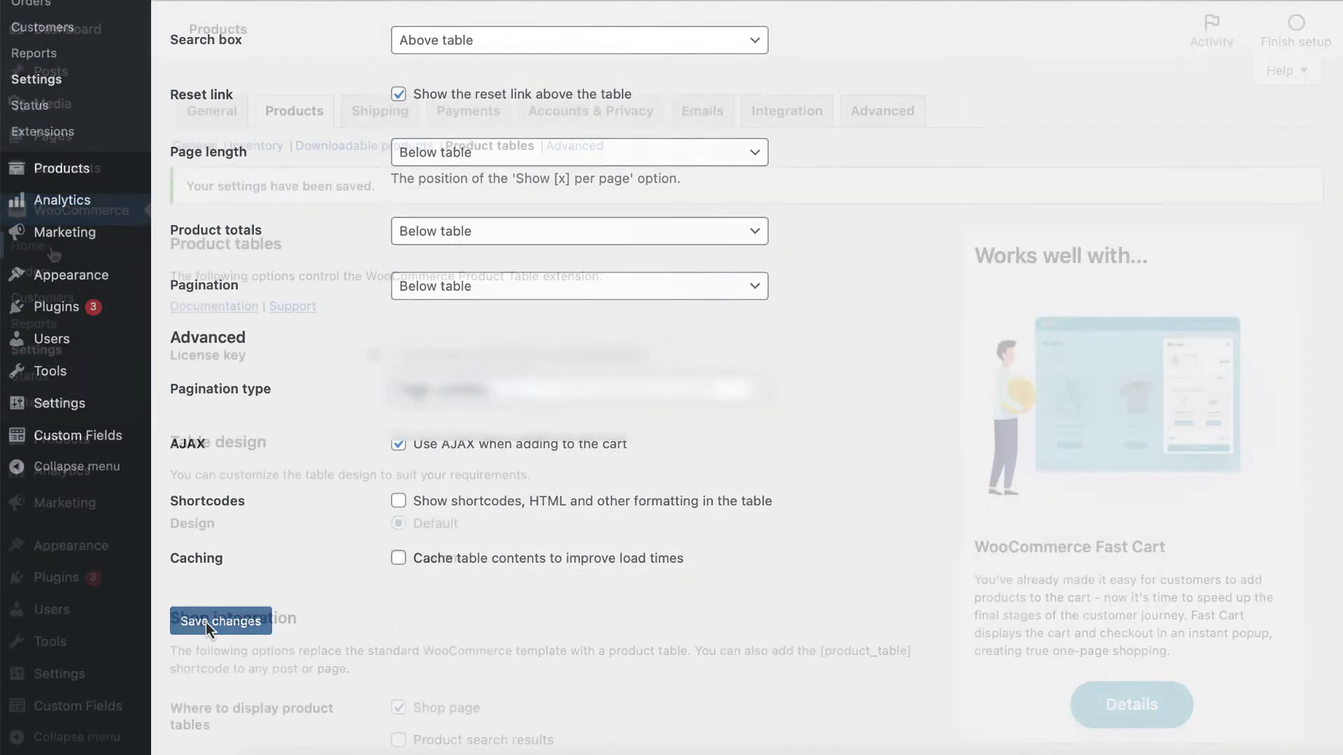
# - Create a new page and insert a Shortcode block containing [product_table]
pyautogui.moveTo(57, 142)
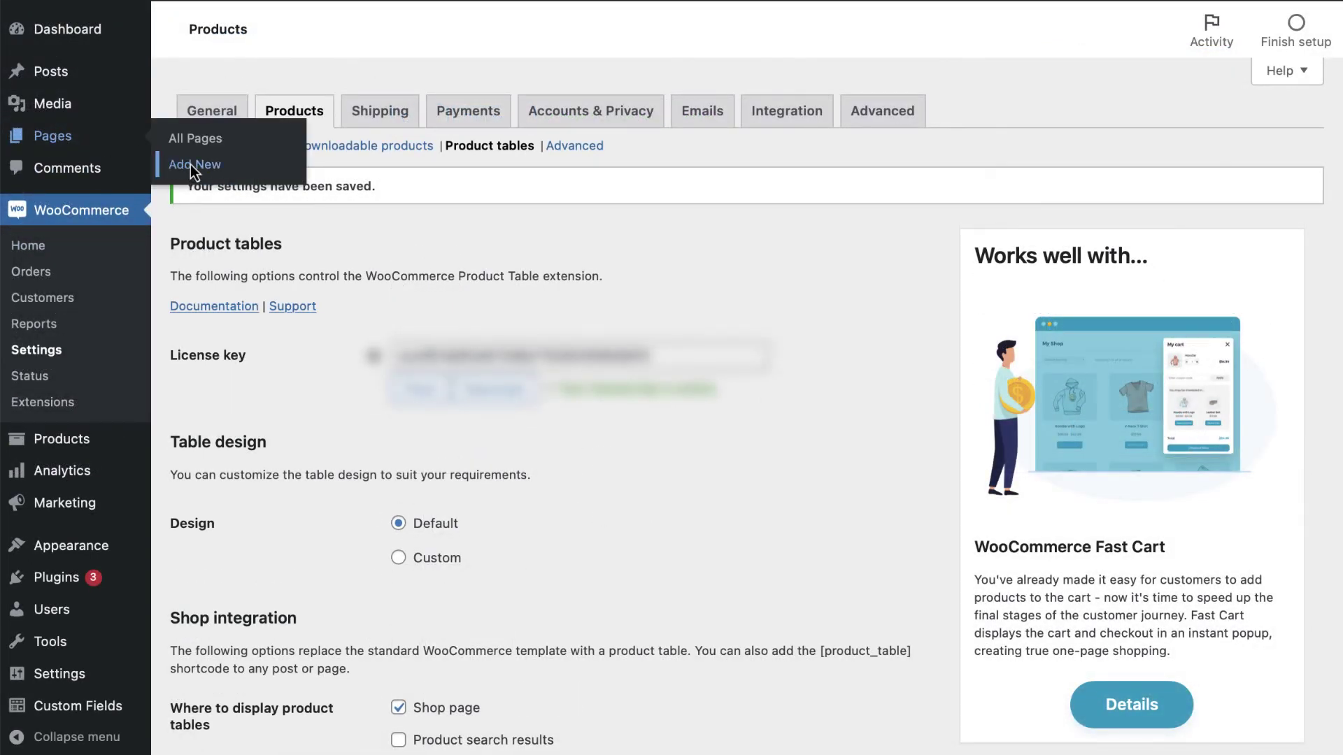
pyautogui.click(191, 165)
pyautogui.write('/sho')
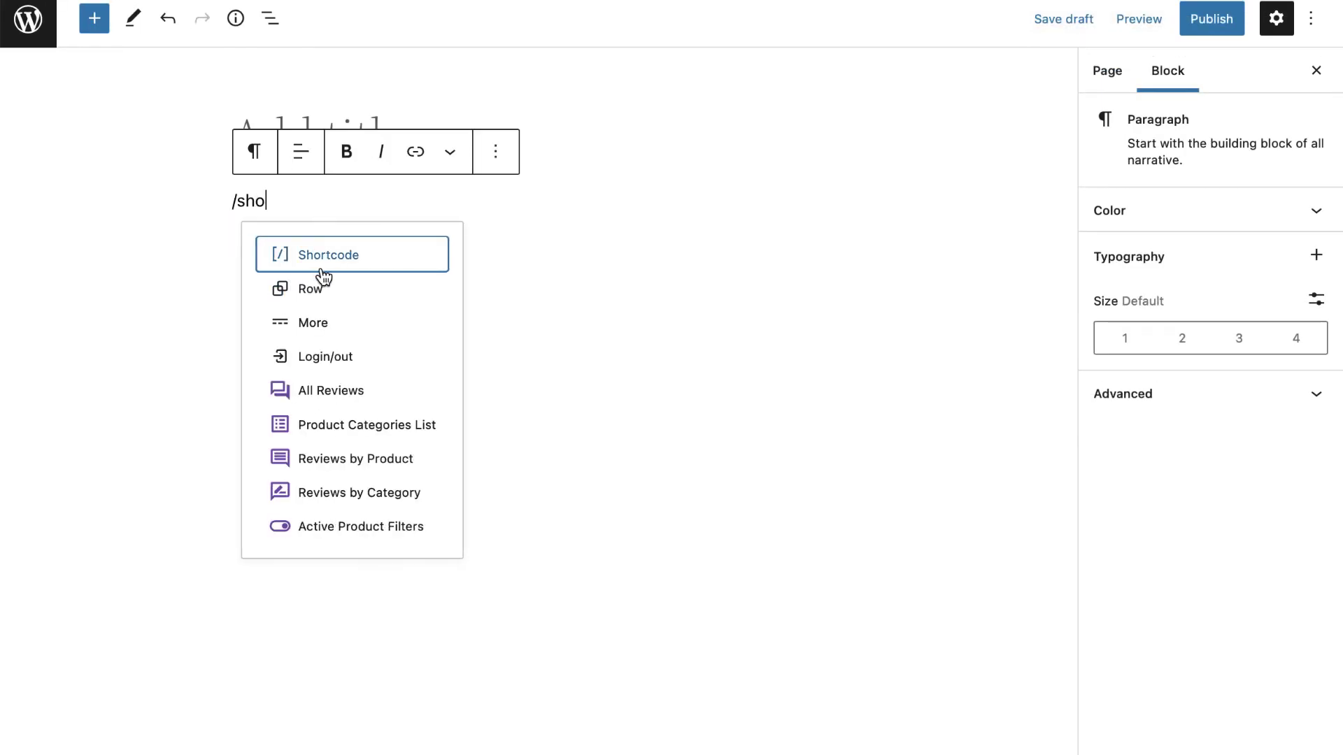
pyautogui.click(319, 271)
pyautogui.write('[pr')
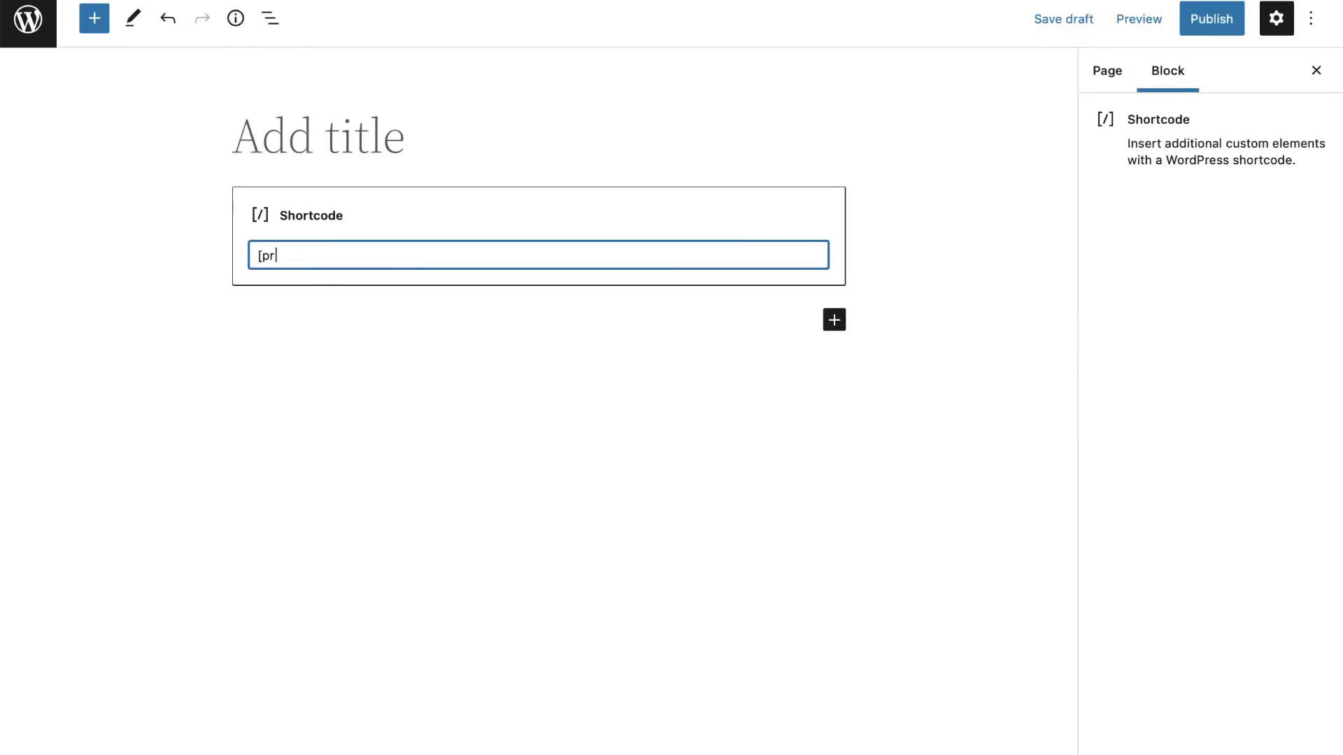
pyautogui.write('oduct_')
pyautogui.write('table]')
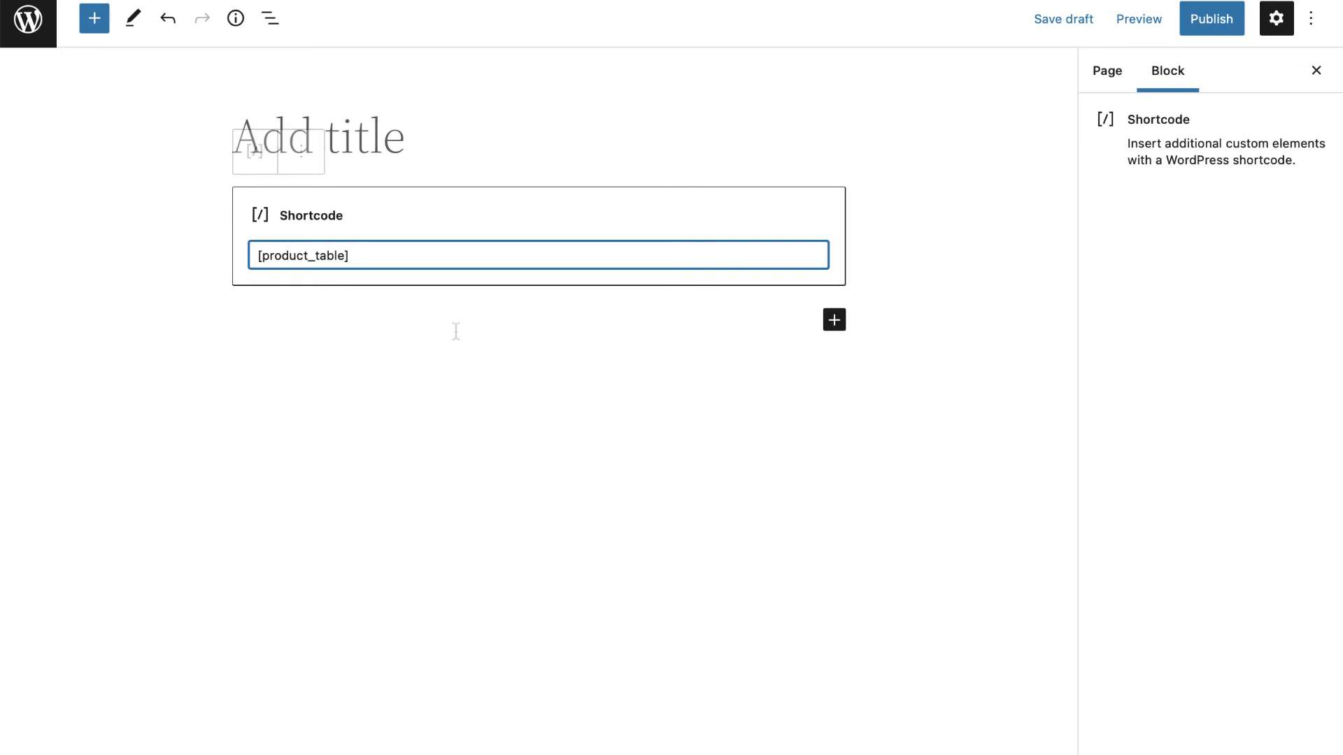
# - Add category="hats" inside the product table shortcode, and publish and view the page
pyautogui.press('Left')
pyautogui.write('category=')
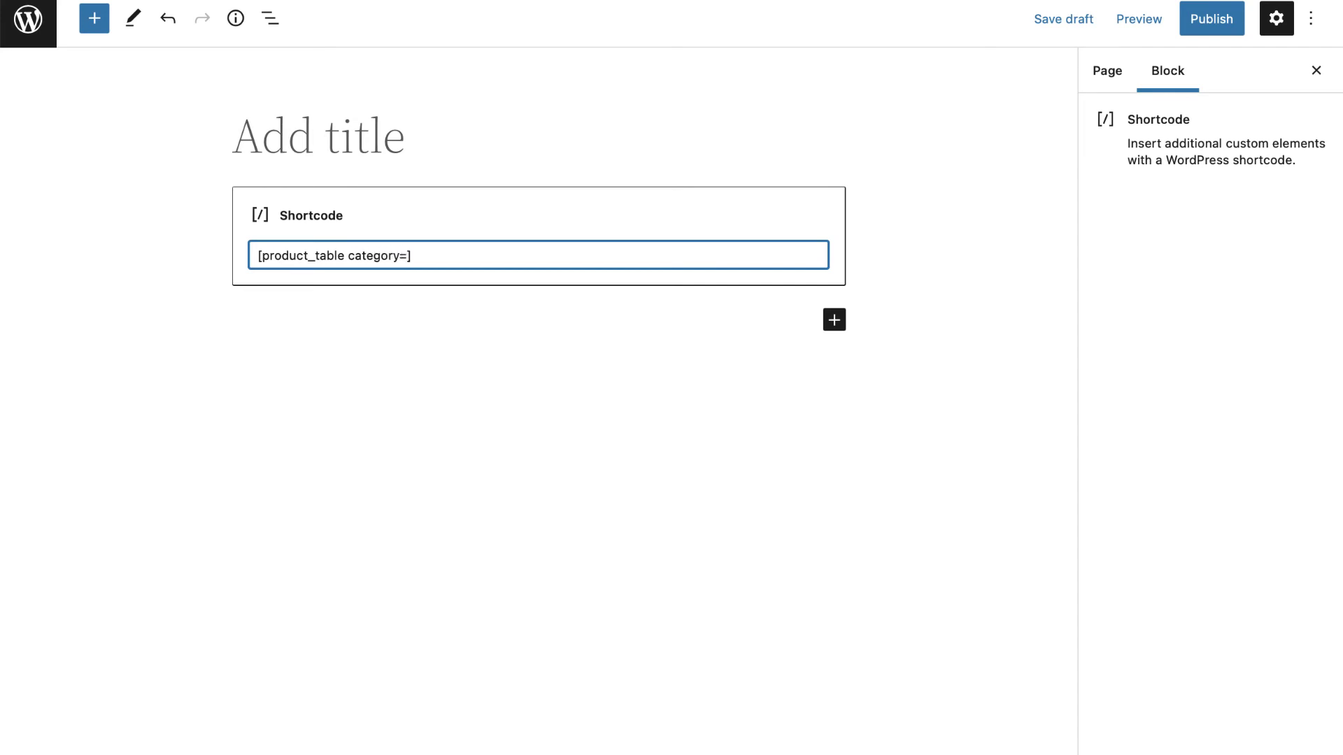
pyautogui.write('"hats"')
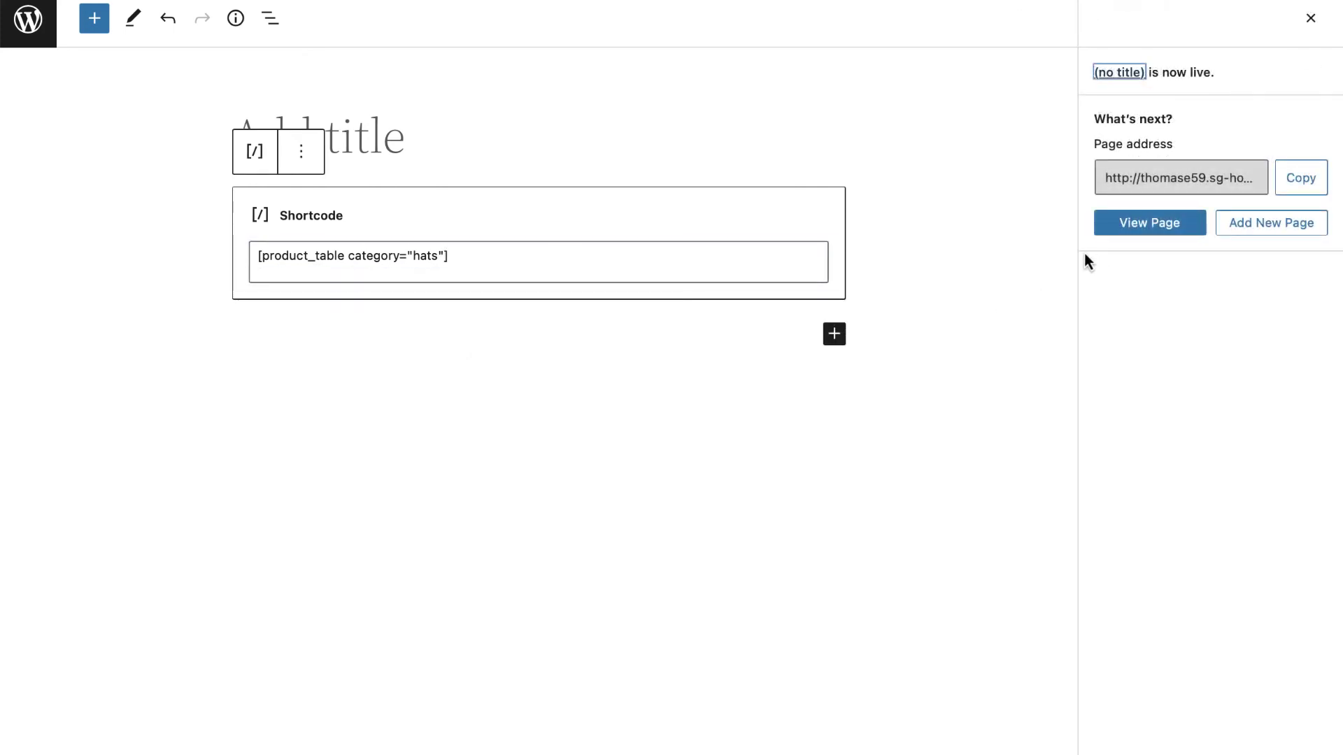
pyautogui.click(1161, 222)
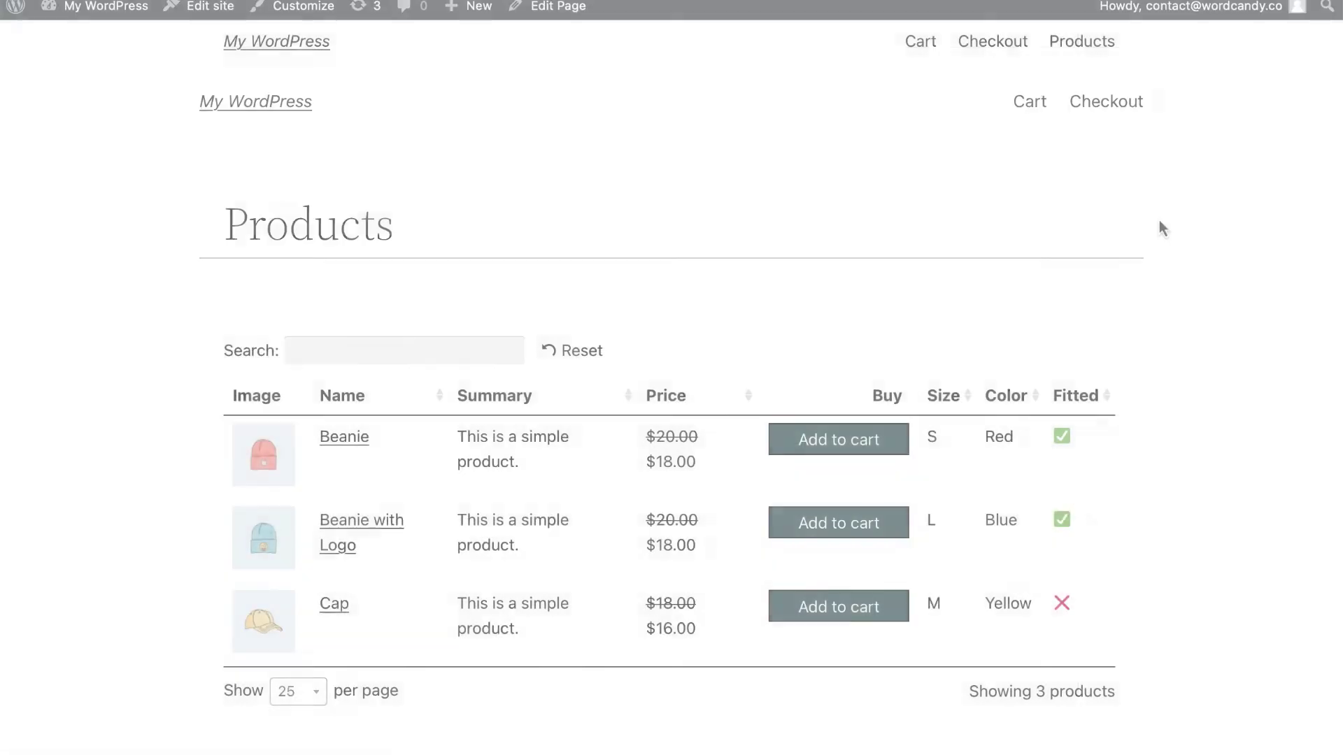